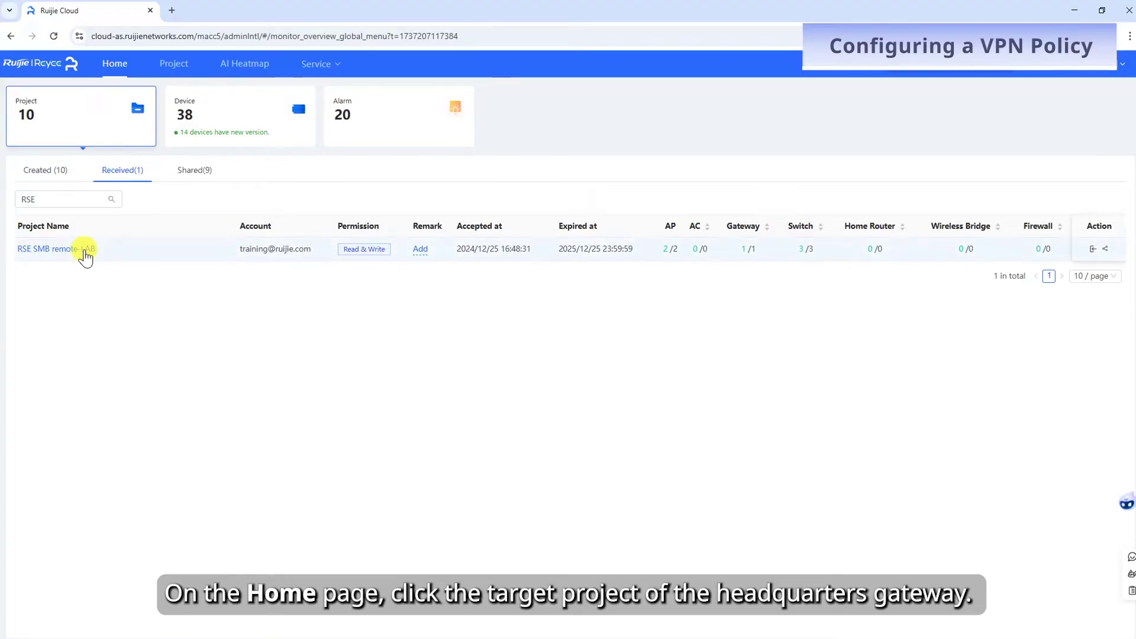
Start a new VPN policy on the RSE SMB remote-LAB project's gateway VPN page.
click(84, 252)
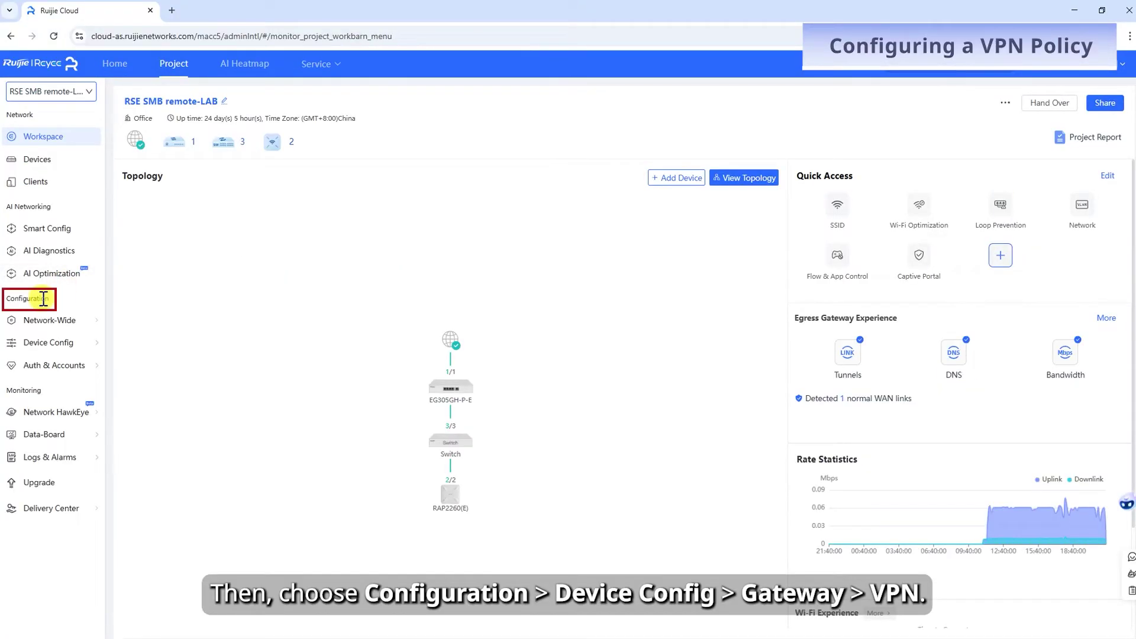
mouse_move(48, 343)
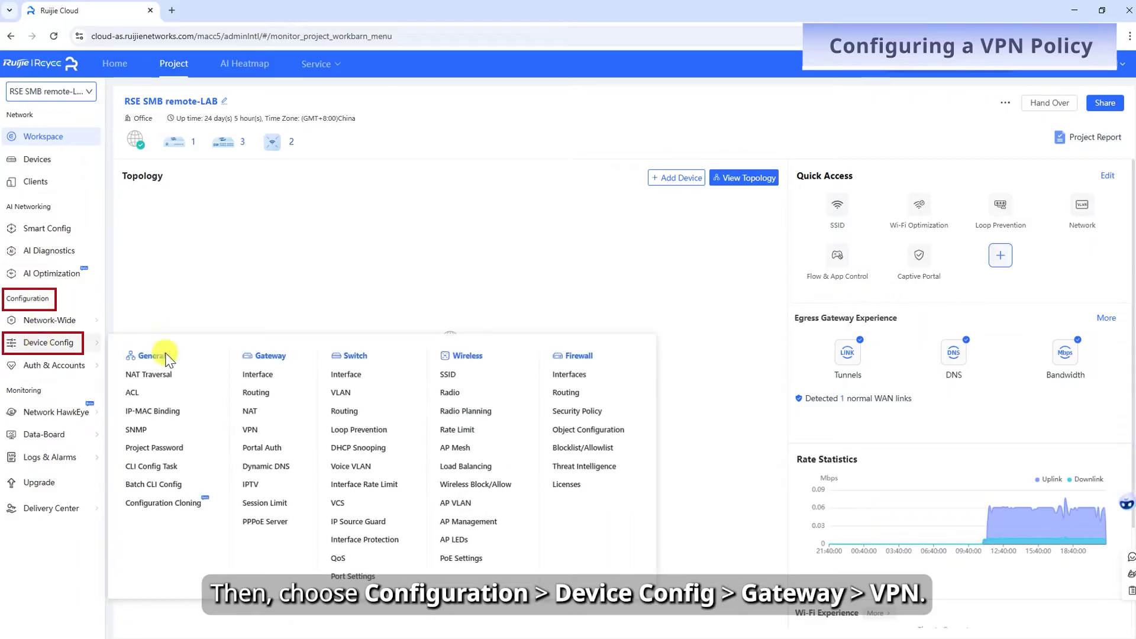
click(252, 430)
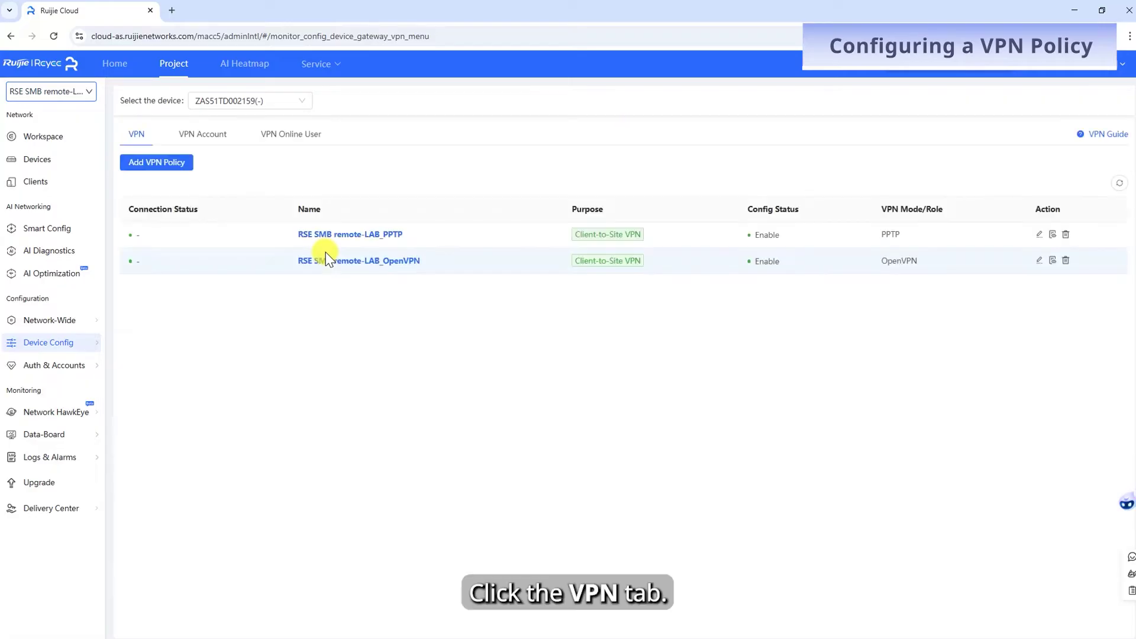
click(158, 163)
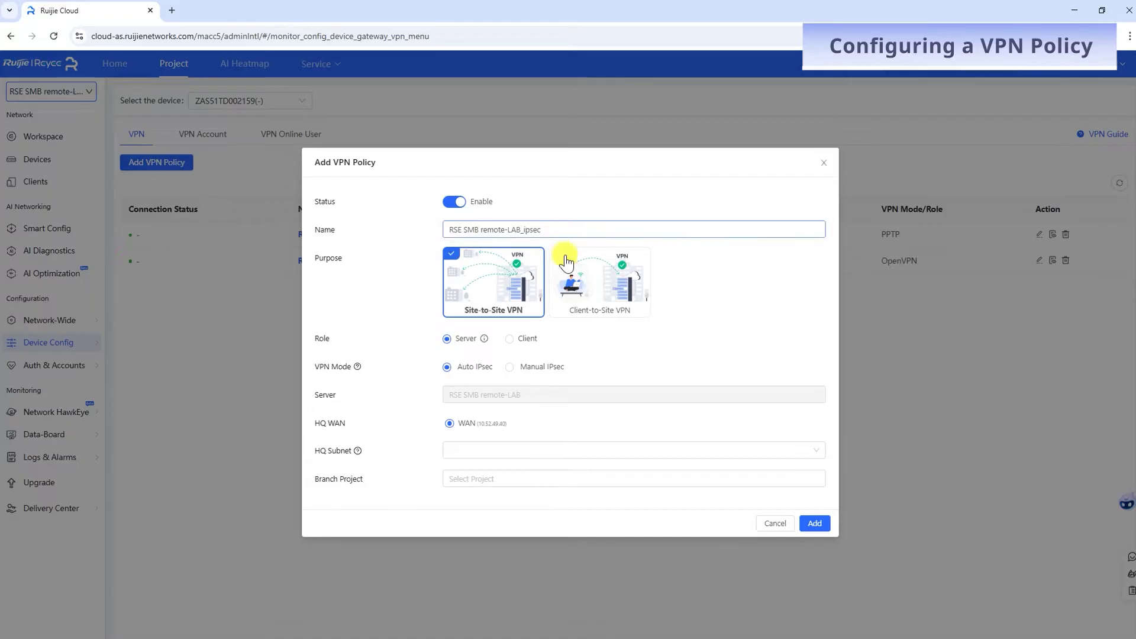
Make the policy Client-to-Site L2TP over Reyee DDNS, tunnel IP 10.70.18.1, pool 10.70.18.2–10.70.18.254.
click(586, 294)
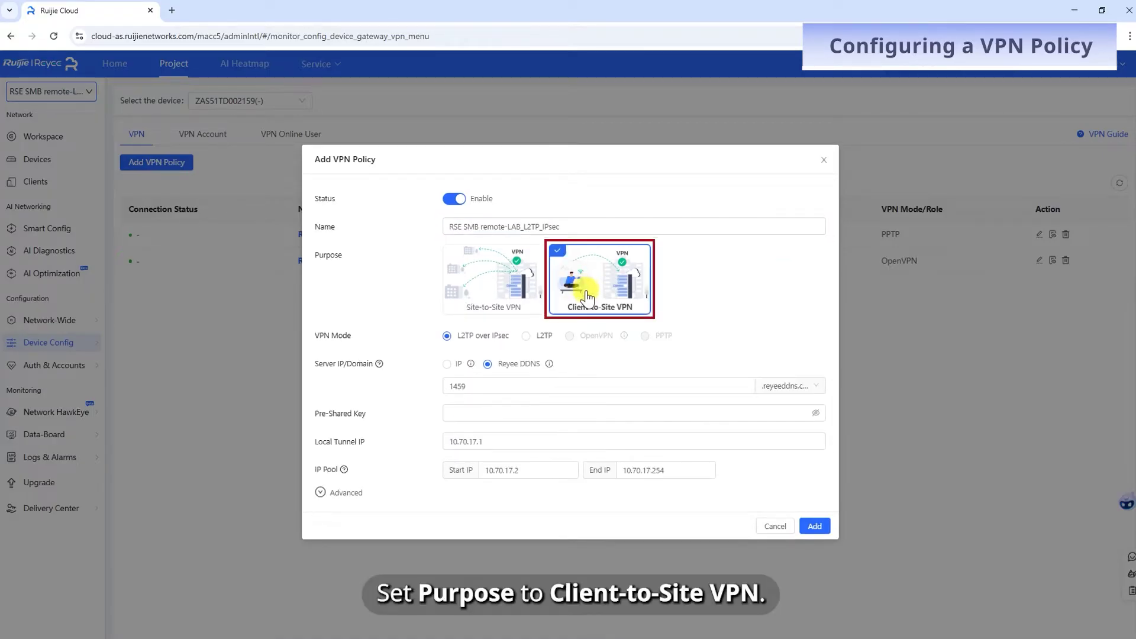
click(525, 336)
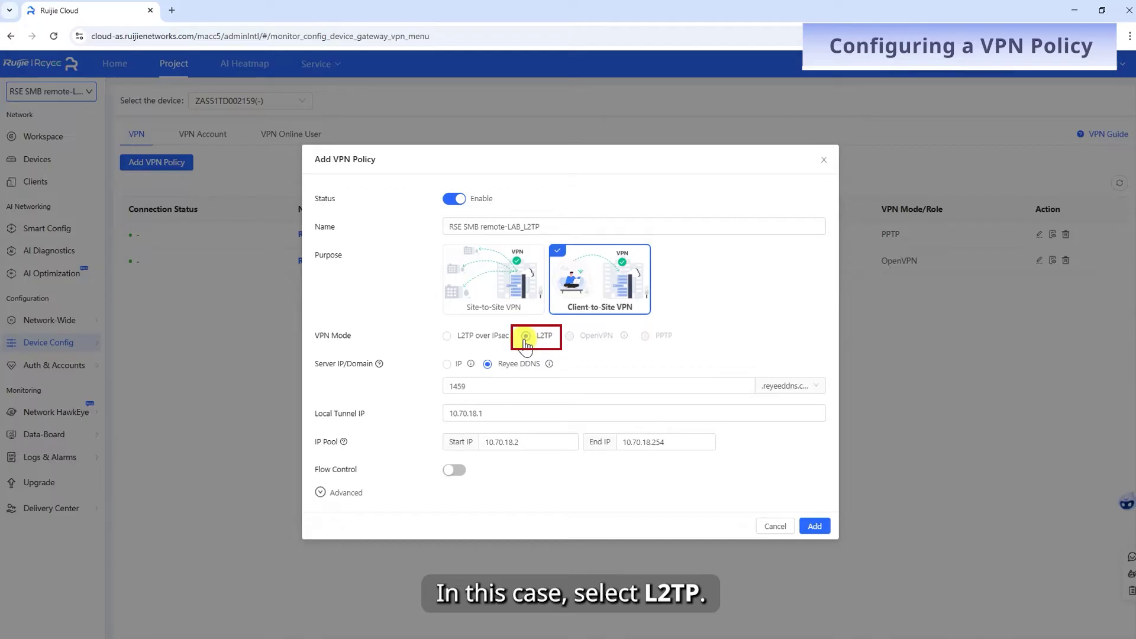
click(446, 365)
click(488, 365)
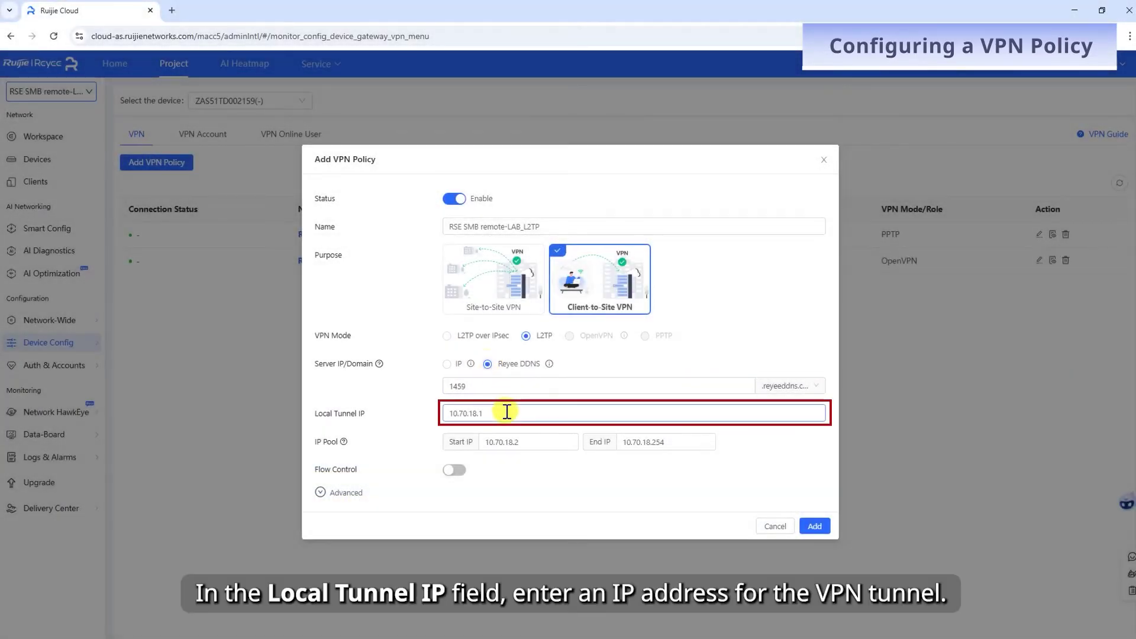
click(507, 412)
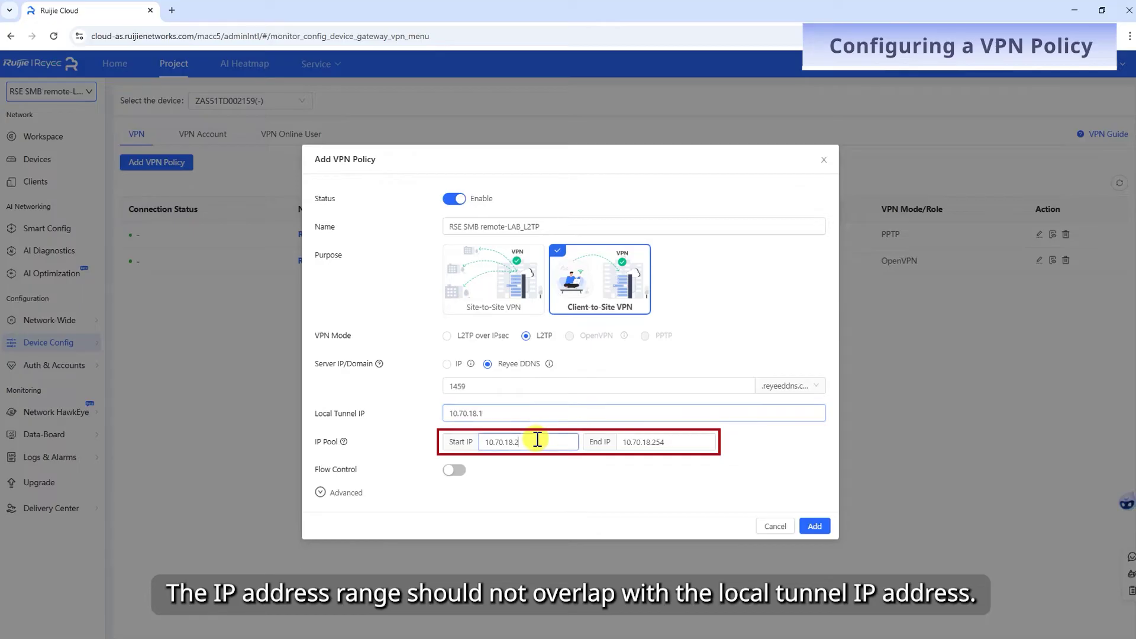
click(662, 446)
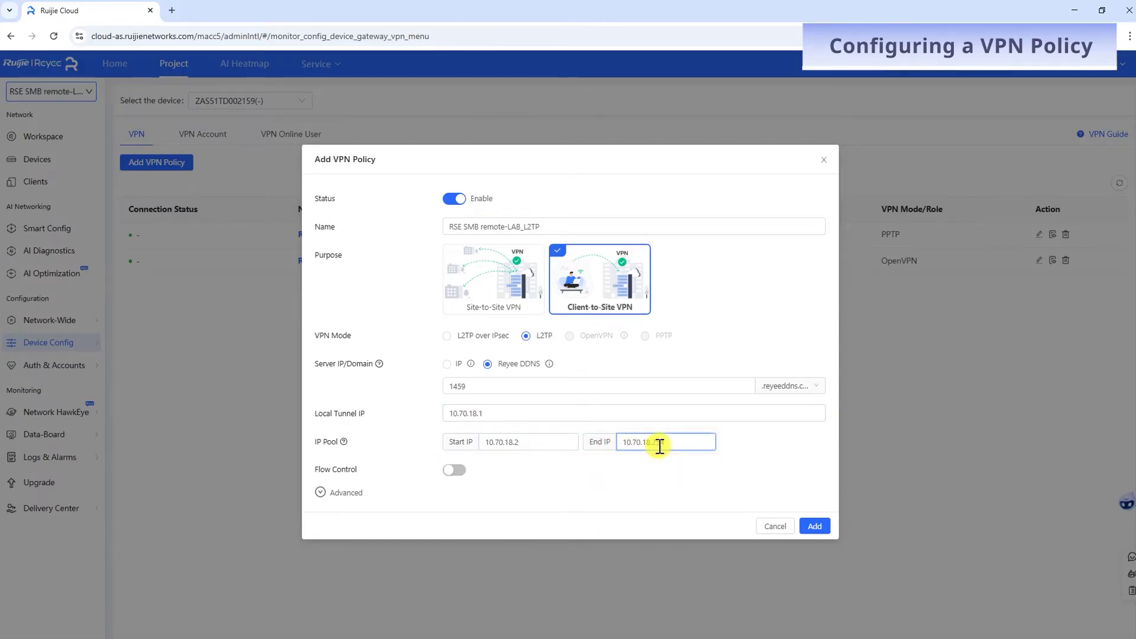
Enable flow control with 1000/1000 Mbps total and 100/100 Mbps per-user bandwidth.
click(461, 473)
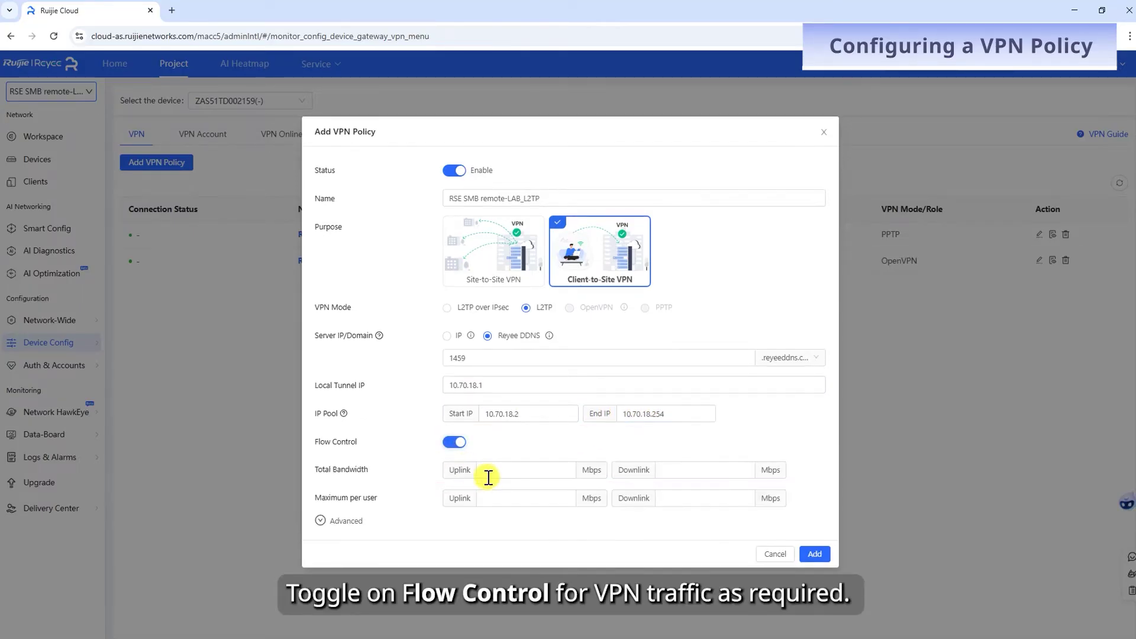
click(498, 475)
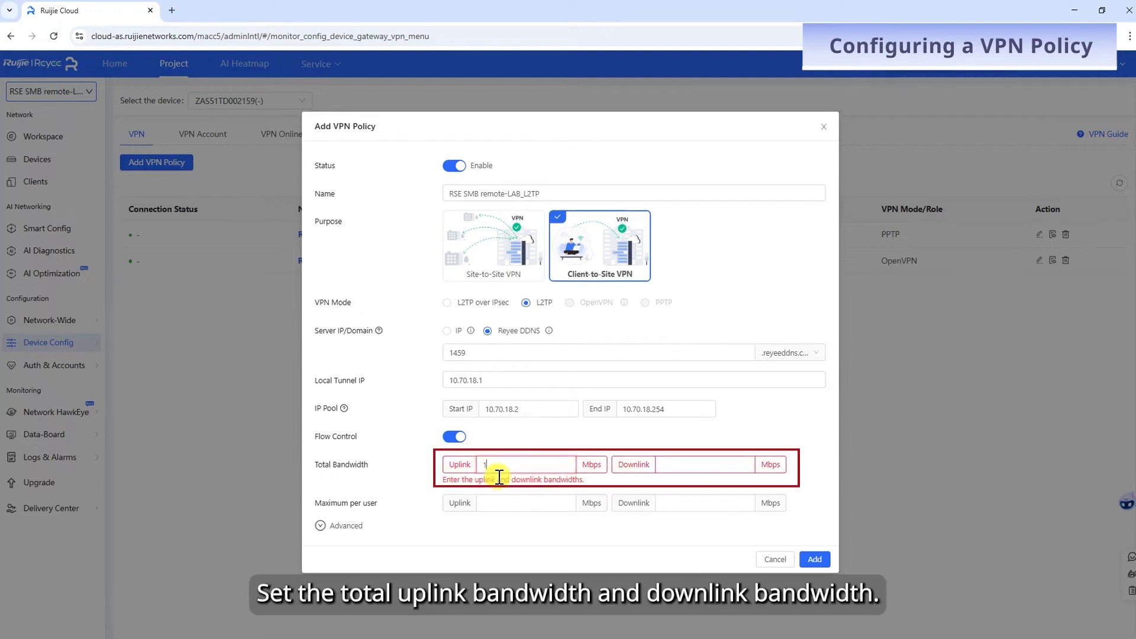
text(1000)
click(673, 473)
text(1000)
click(517, 498)
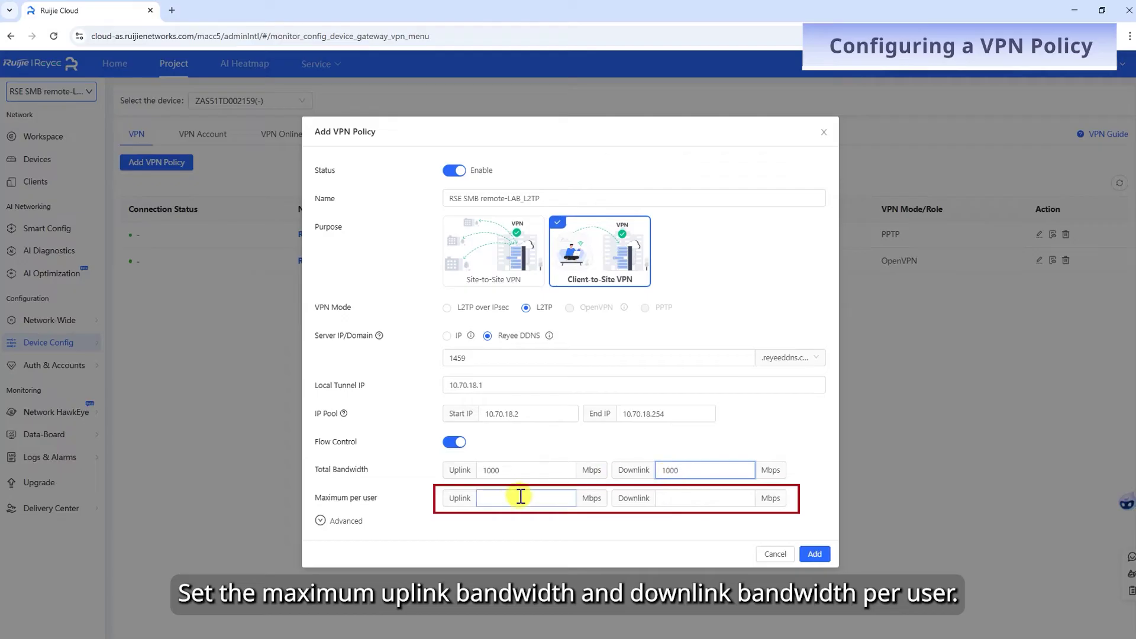
text(100)
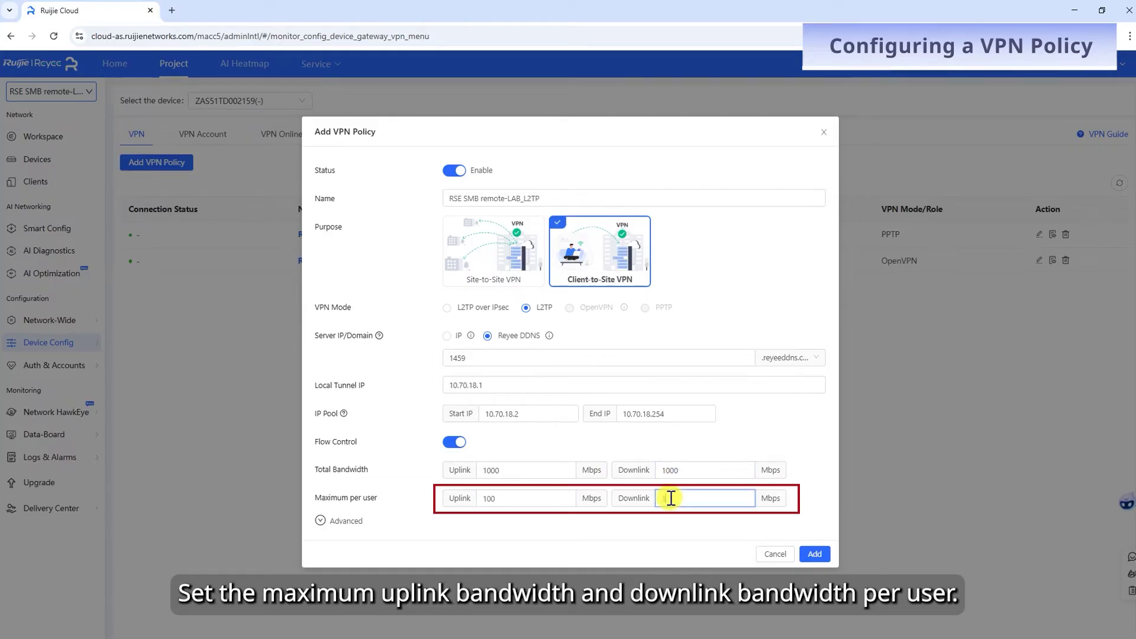
text(100)
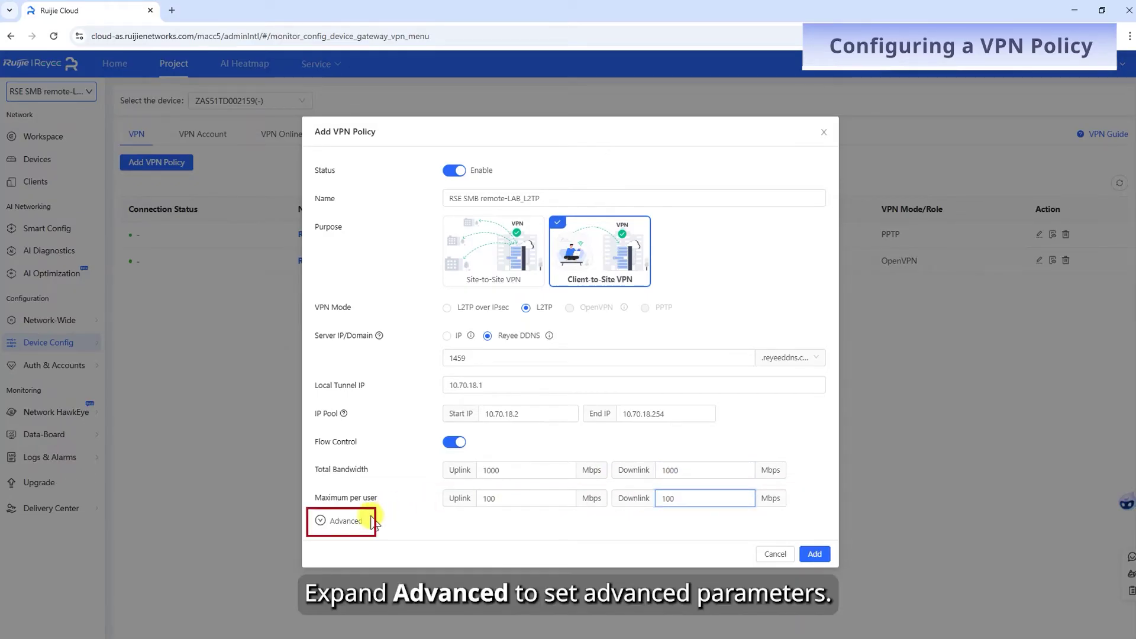
Keep the advanced parameters at defaults and add the L2TP policy.
click(322, 523)
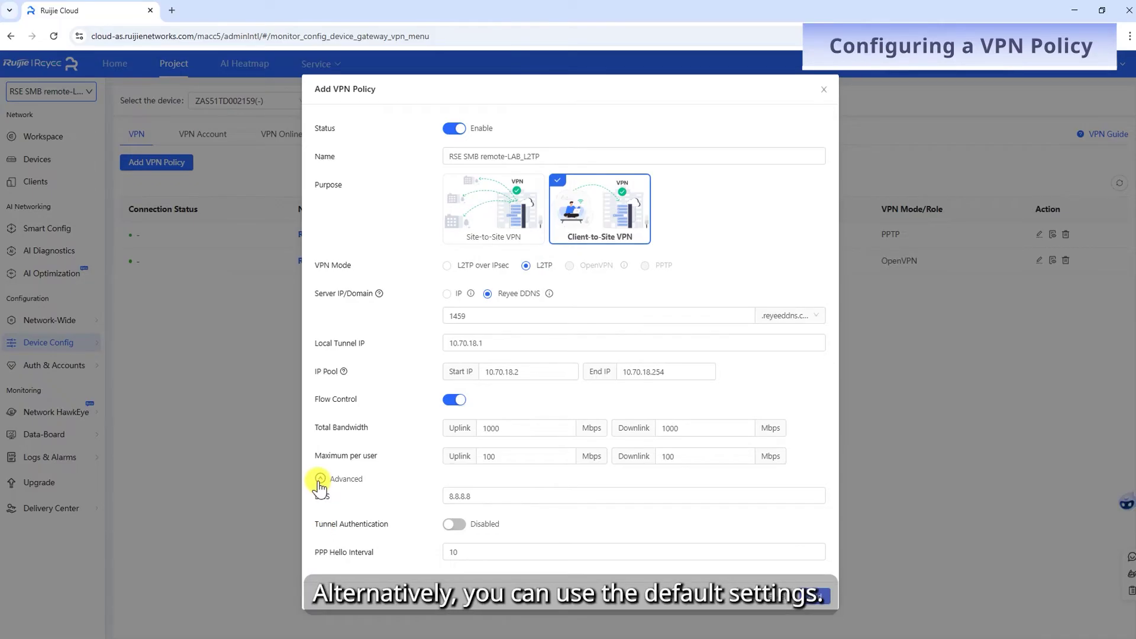
click(319, 481)
click(814, 555)
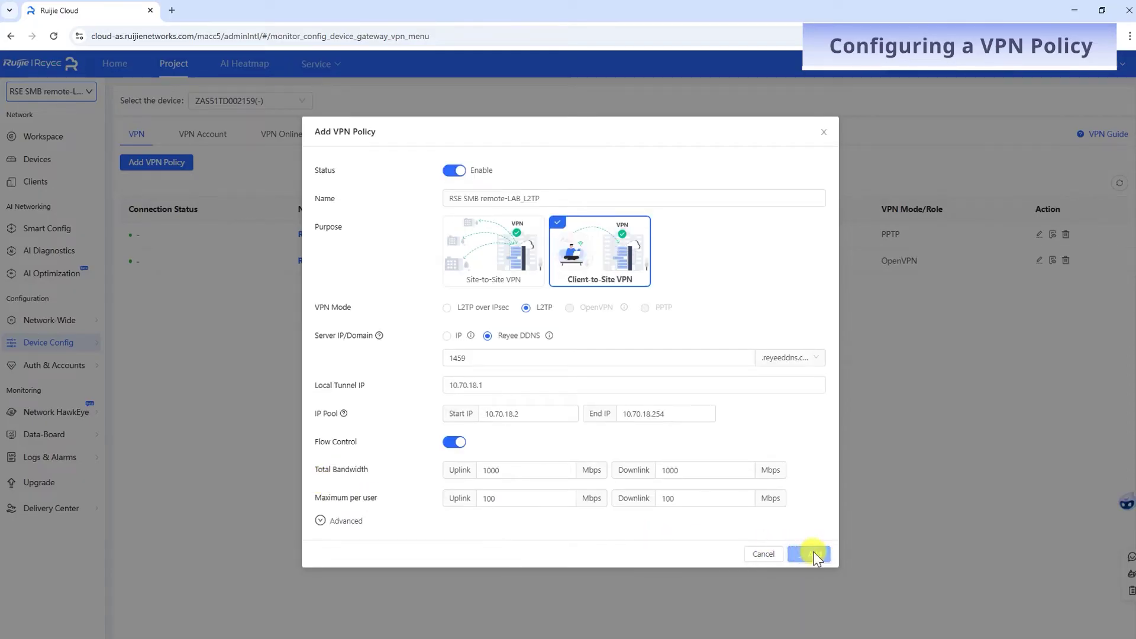
click(575, 396)
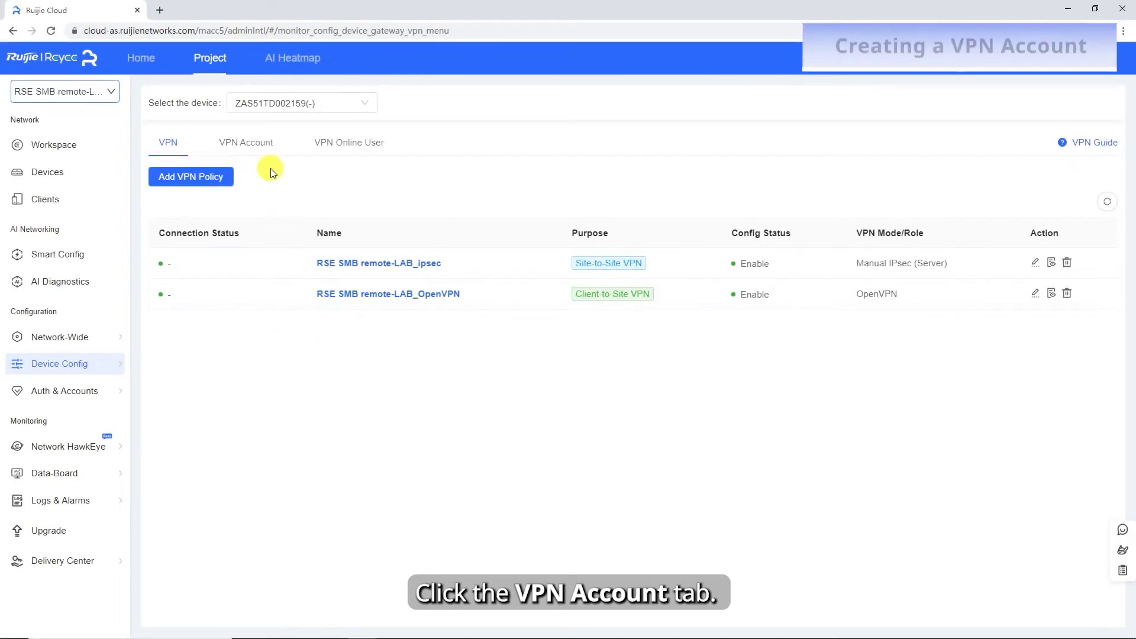
click(253, 144)
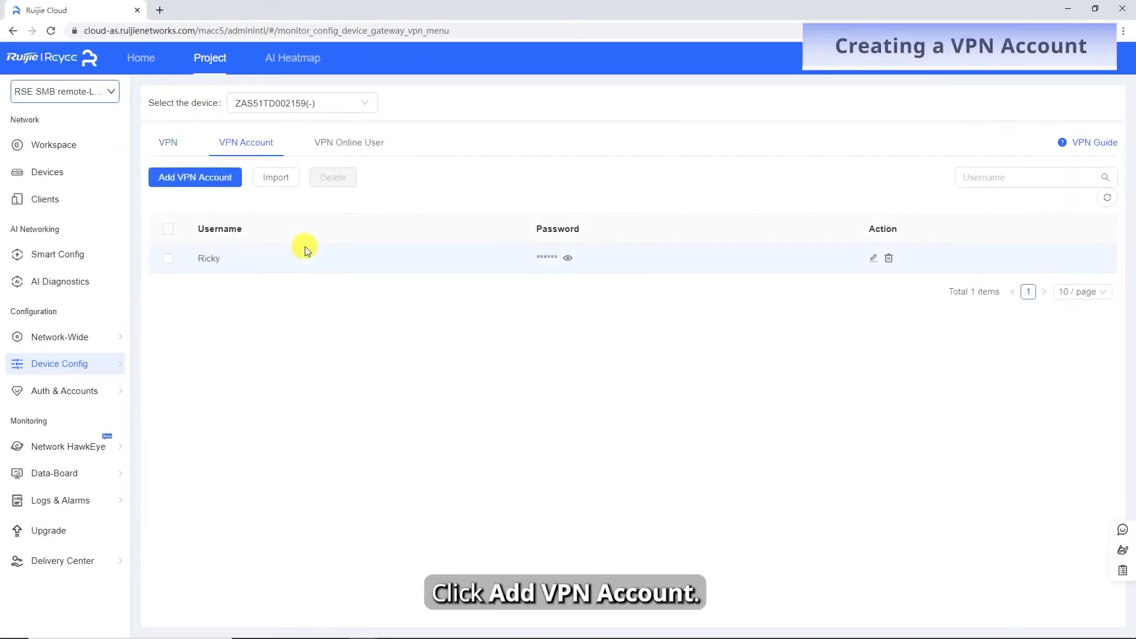
click(190, 176)
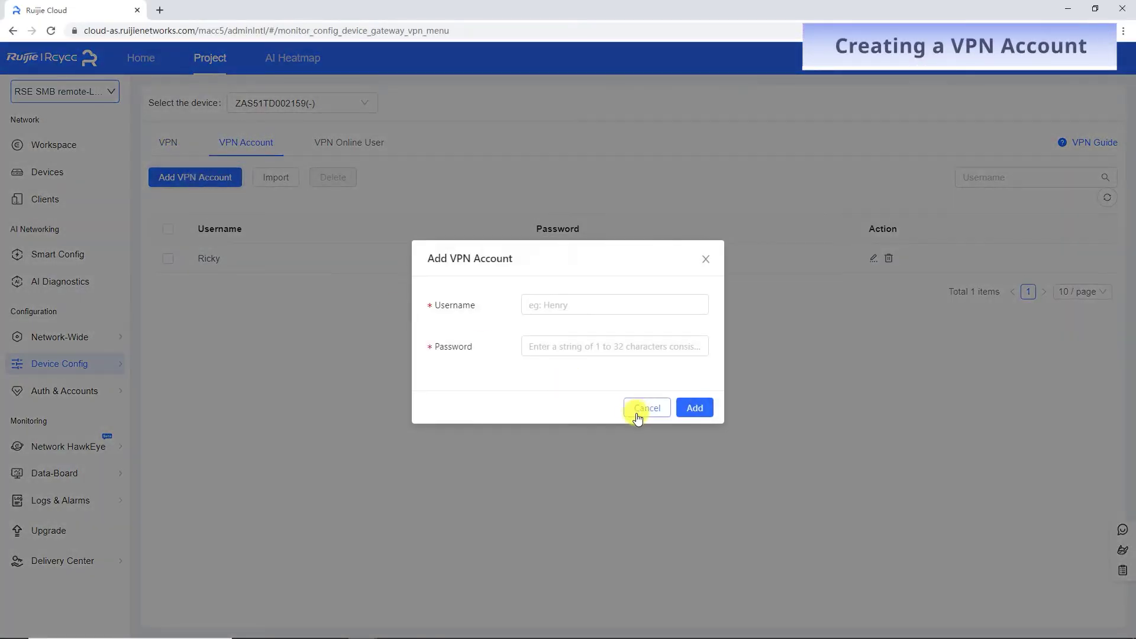
click(554, 304)
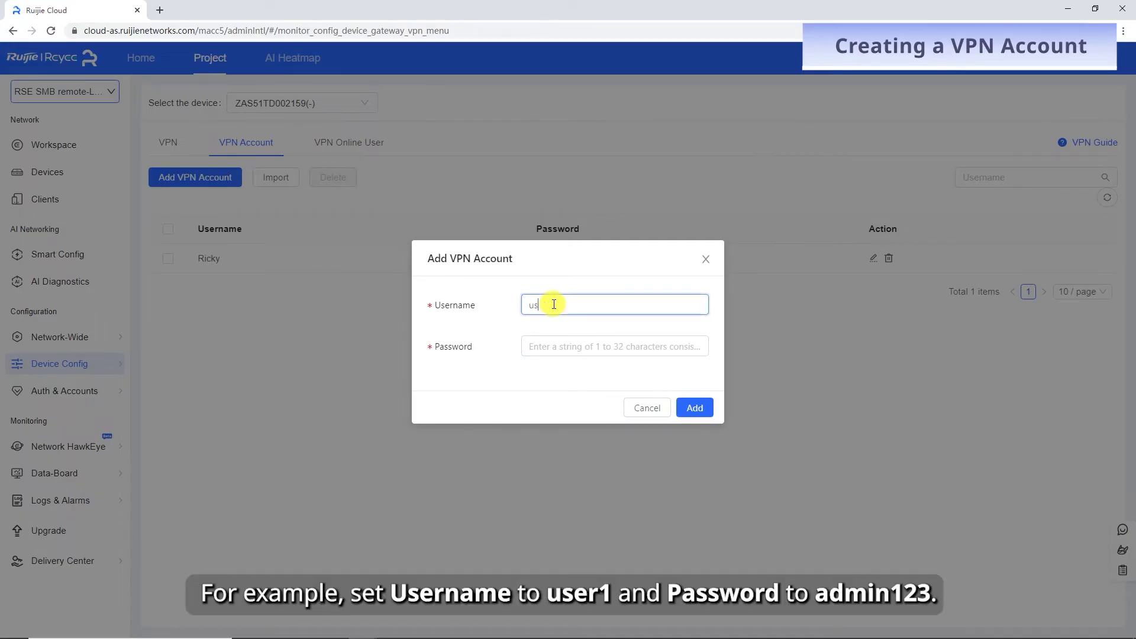
key(Tab)
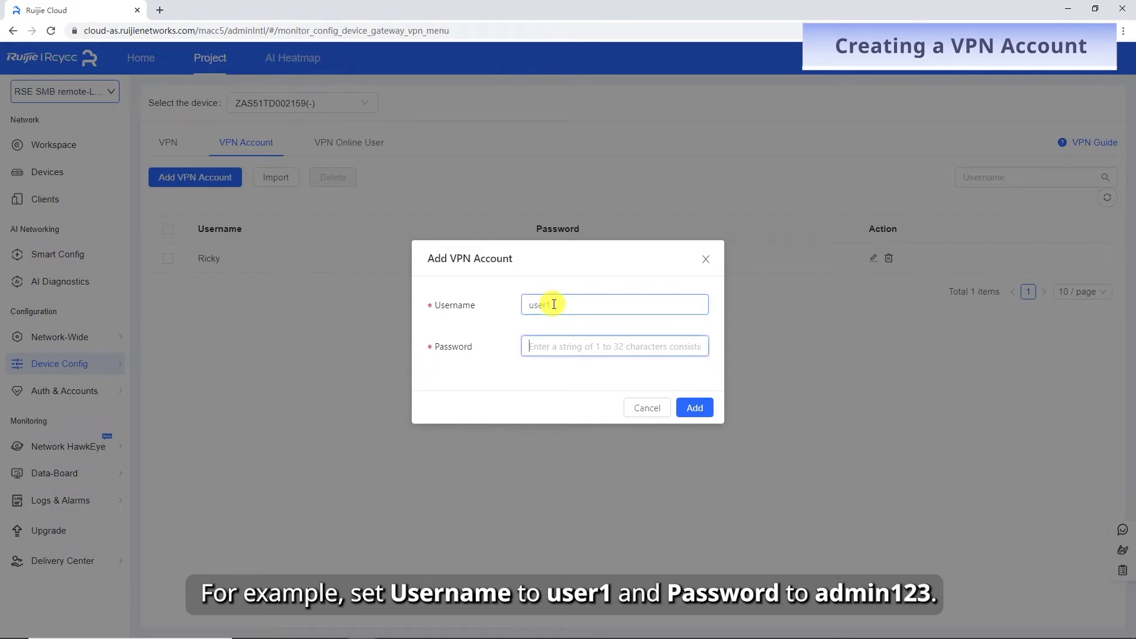
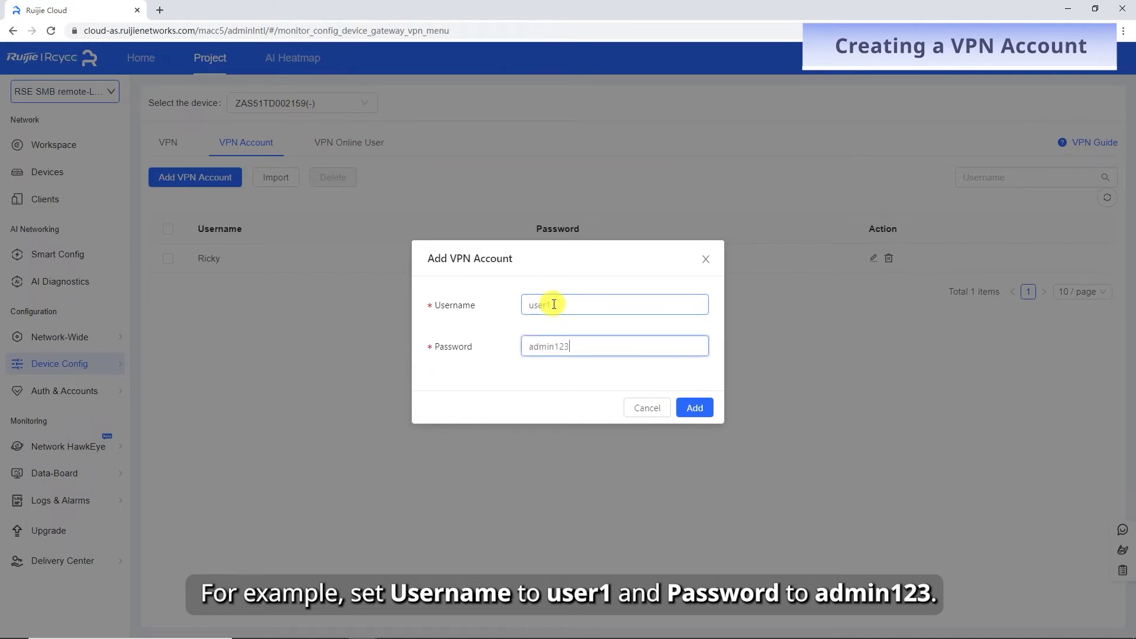
click(694, 407)
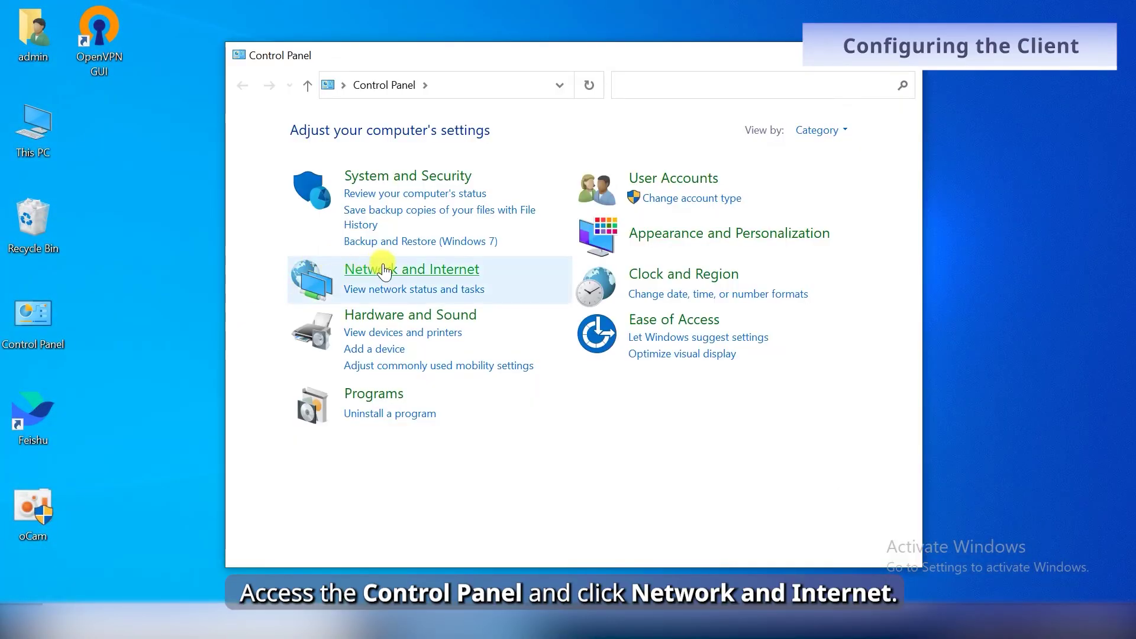
Begin a Connect-to-a-workplace VPN setup from Network and Sharing Center.
click(381, 262)
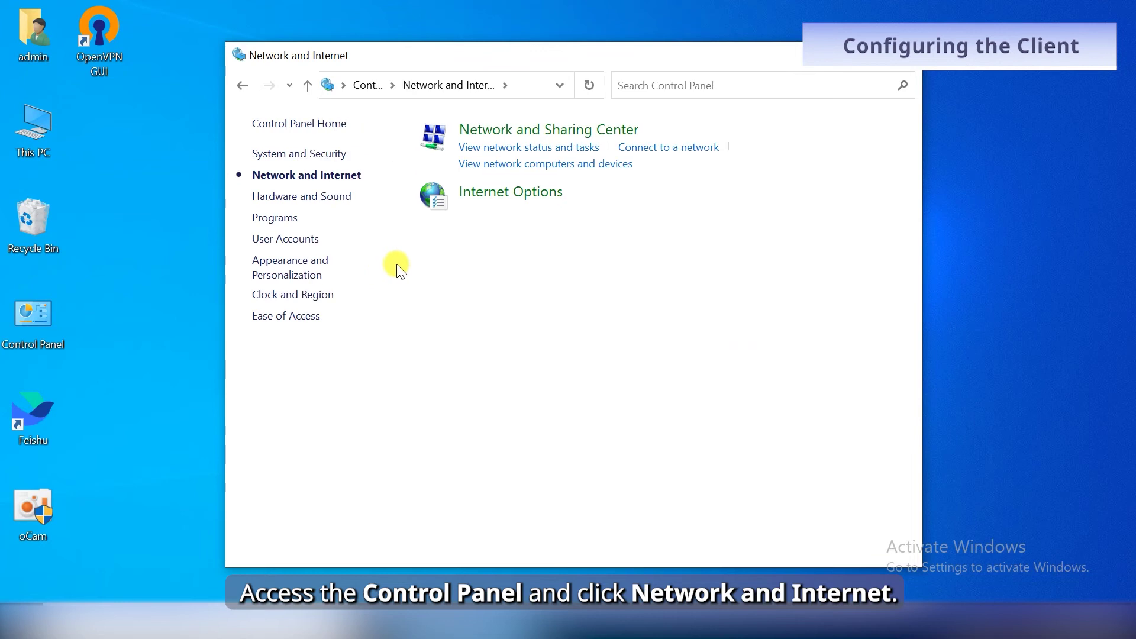
click(595, 130)
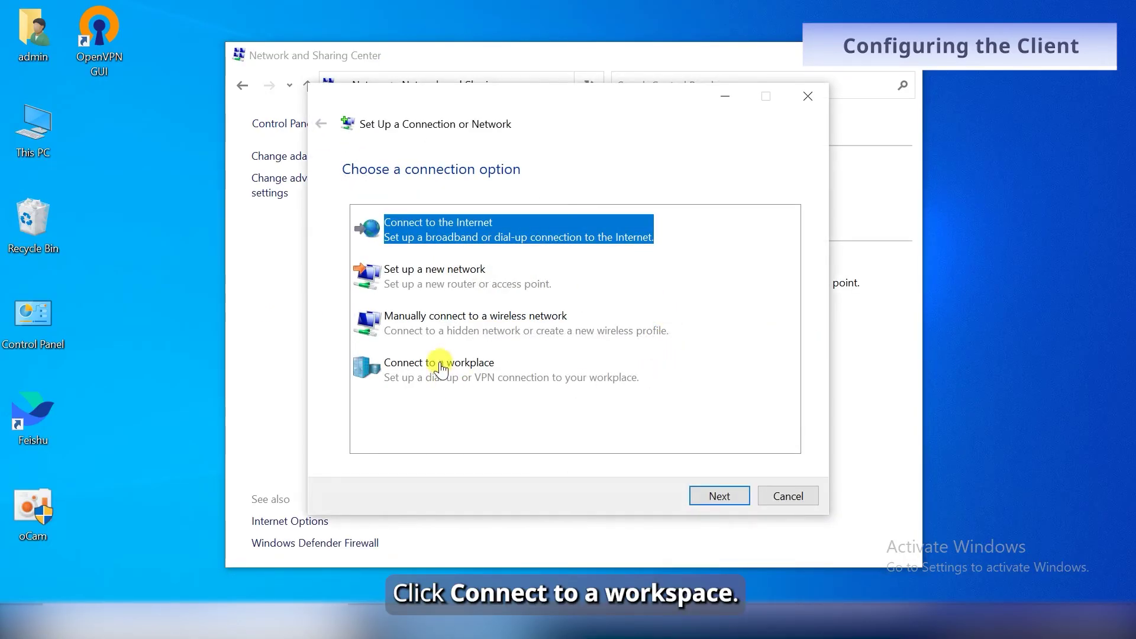
click(441, 368)
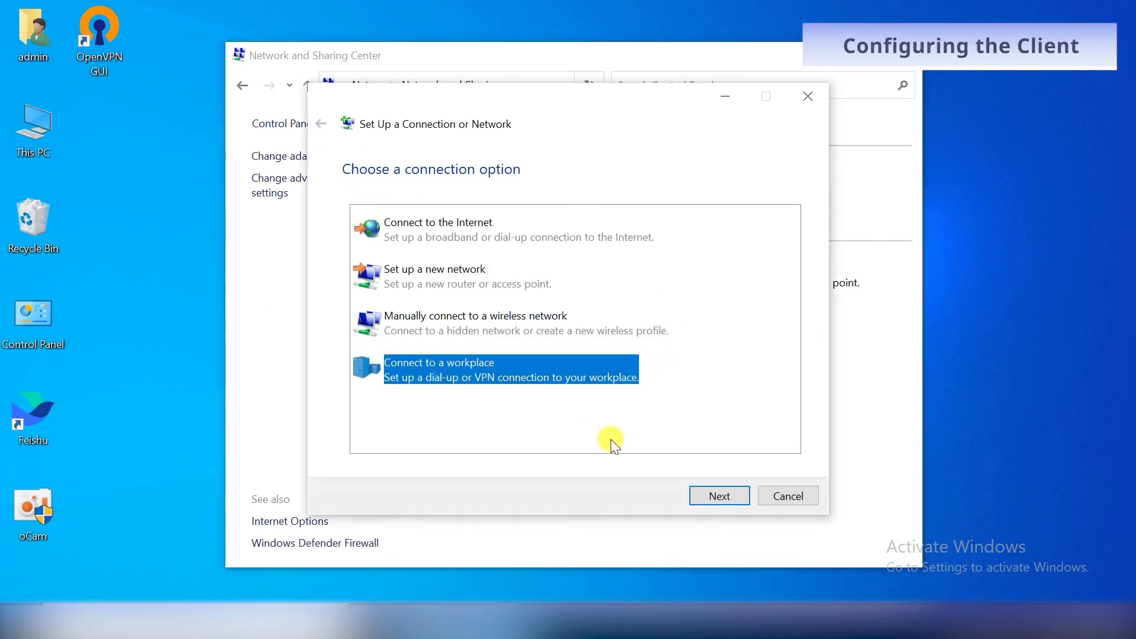
click(723, 496)
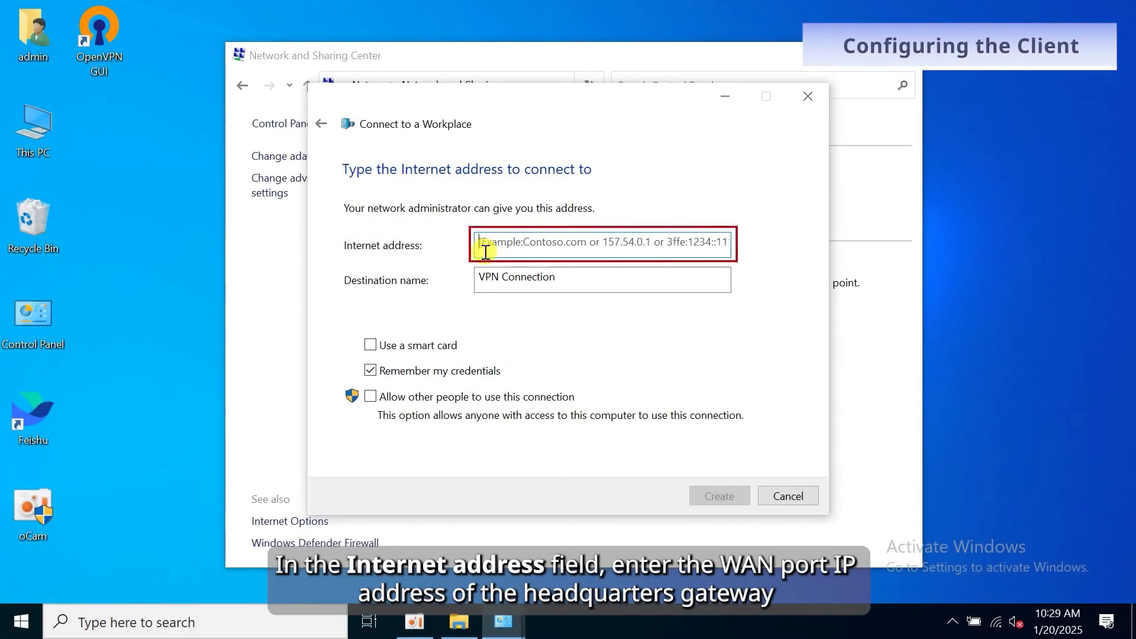
text(10)
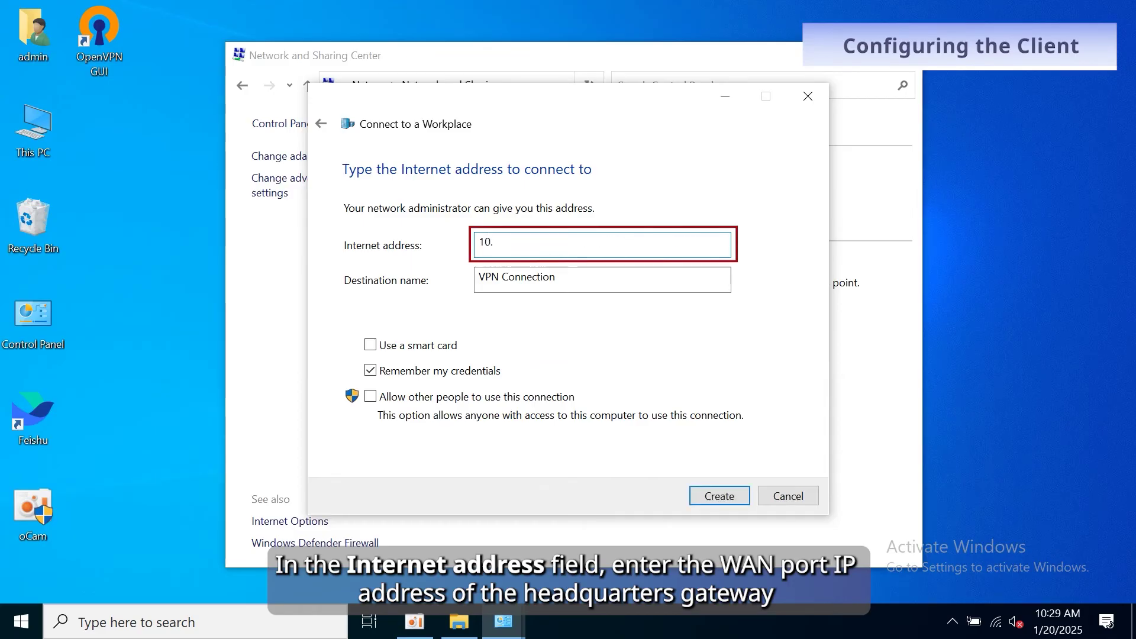
text(.40)
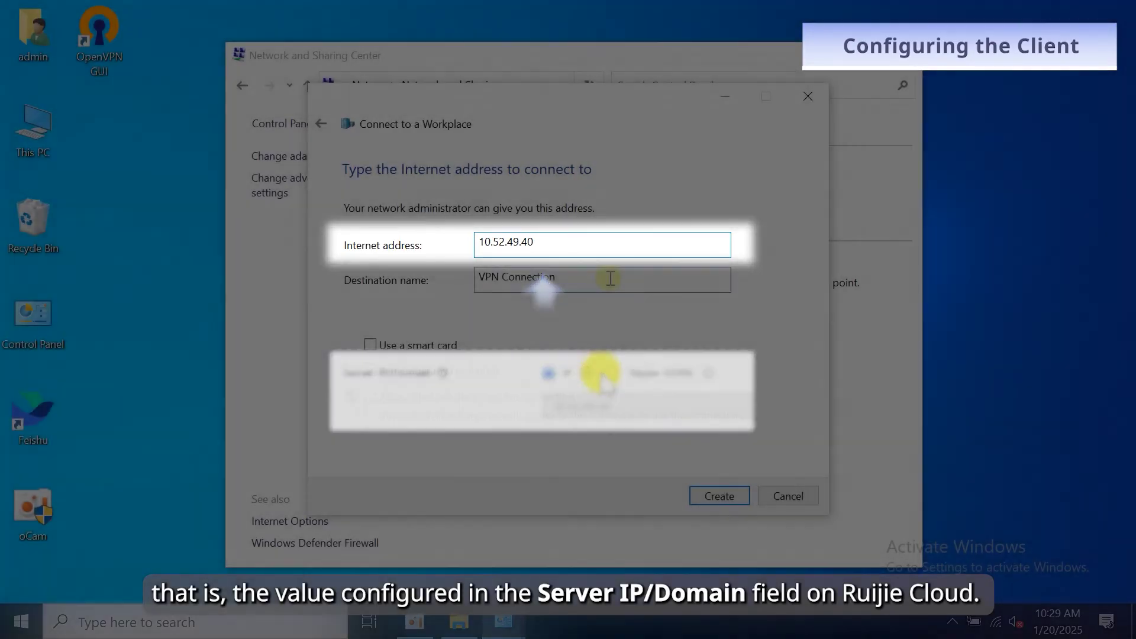
Create the workplace VPN to 10.52.49.40 named L2TP Connection.
triple_click(609, 277)
key(BackSpace)
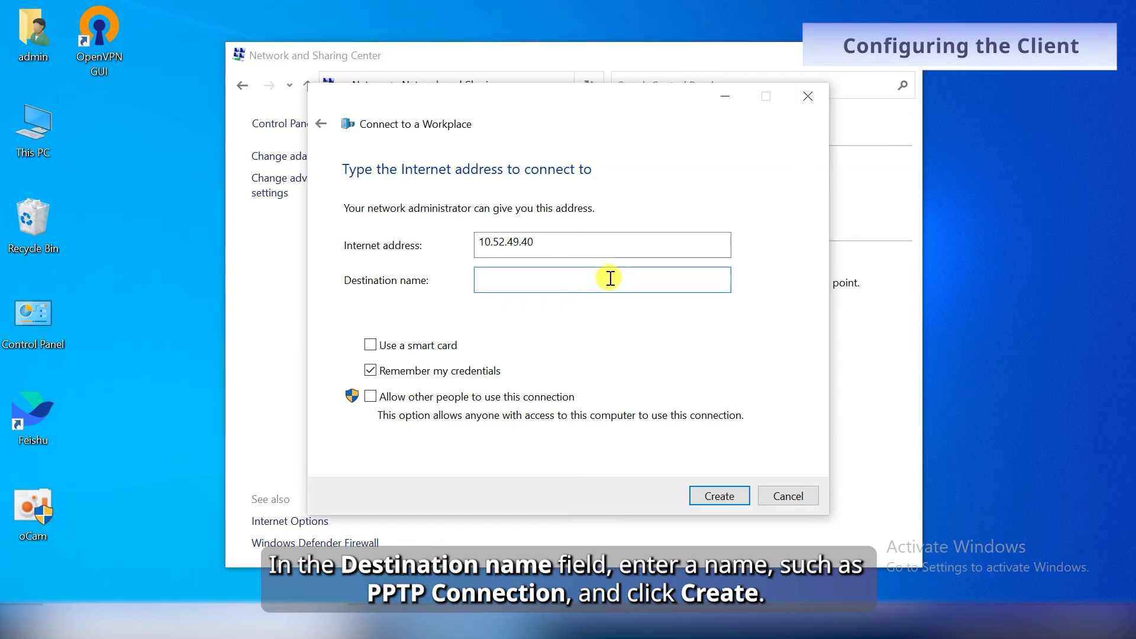
text(L2TP Connection)
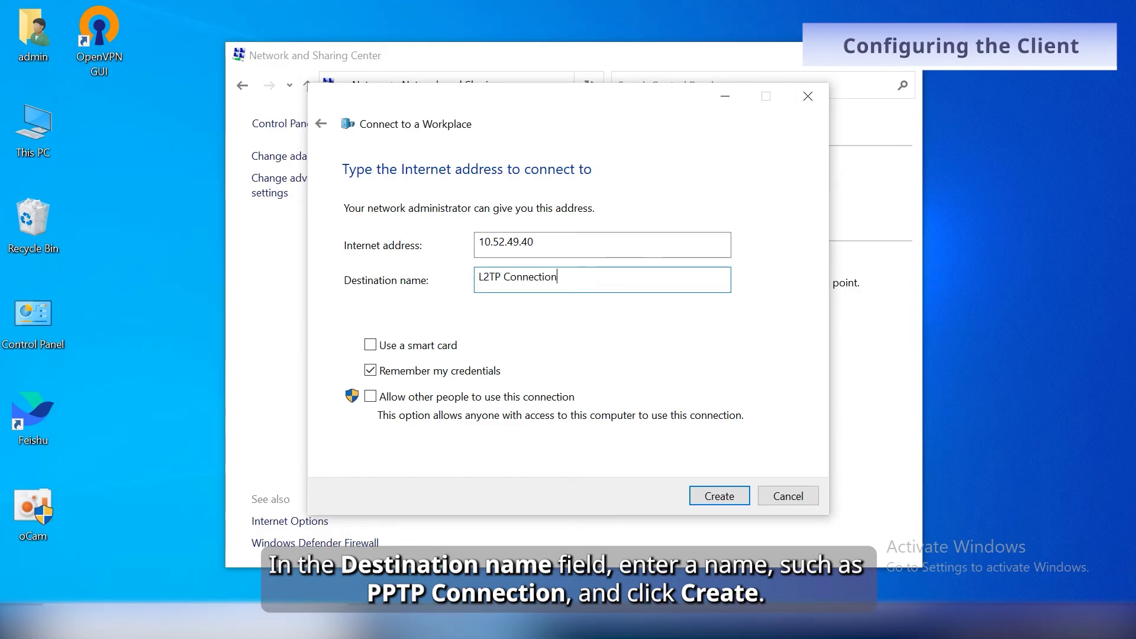
click(720, 497)
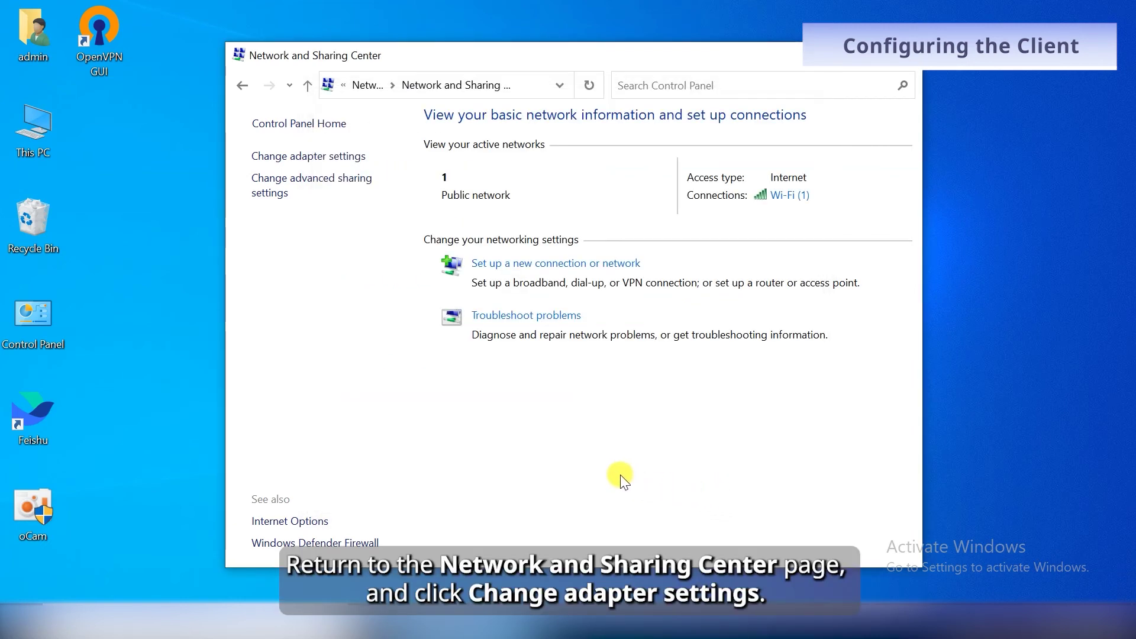
Set L2TP Connection's VPN type to L2TP/IPsec in its Security properties and save.
click(359, 157)
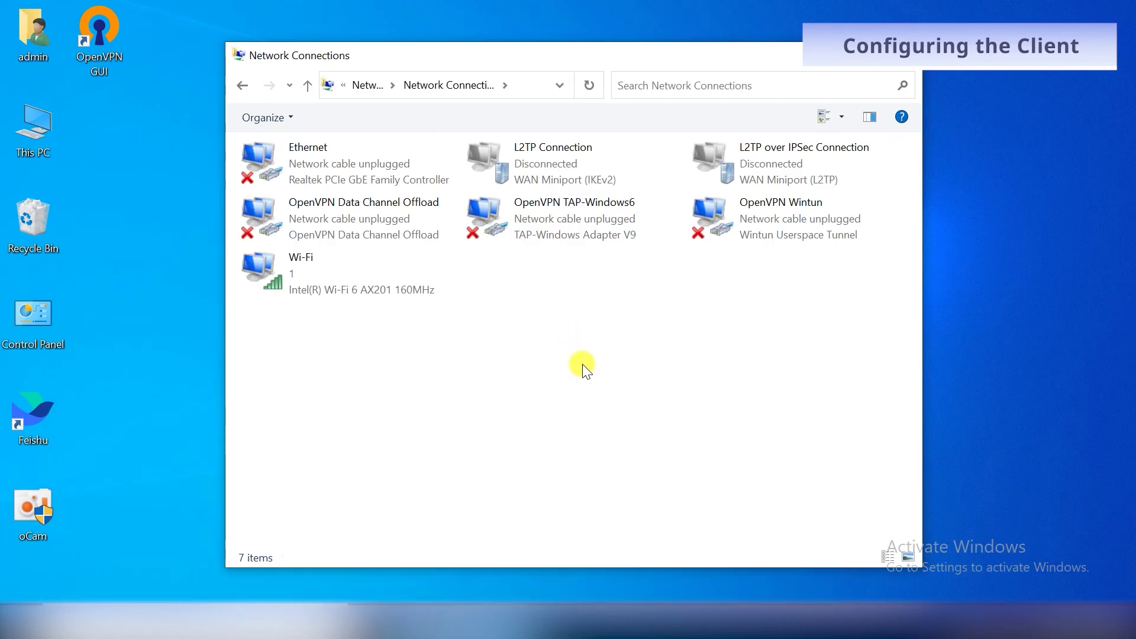
right_click(543, 174)
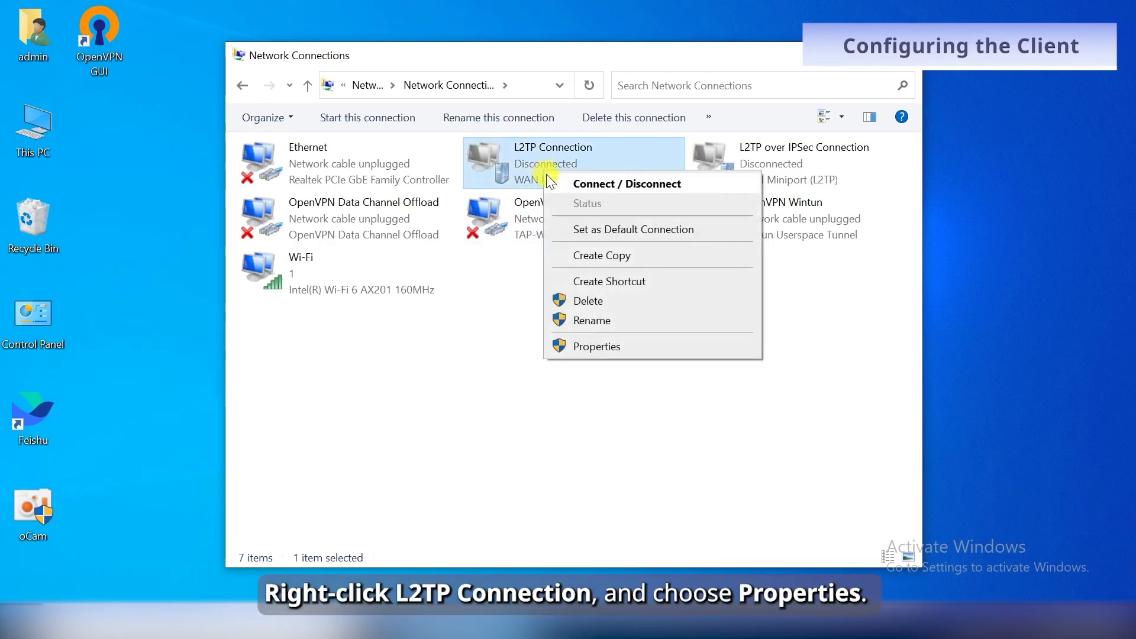
click(623, 346)
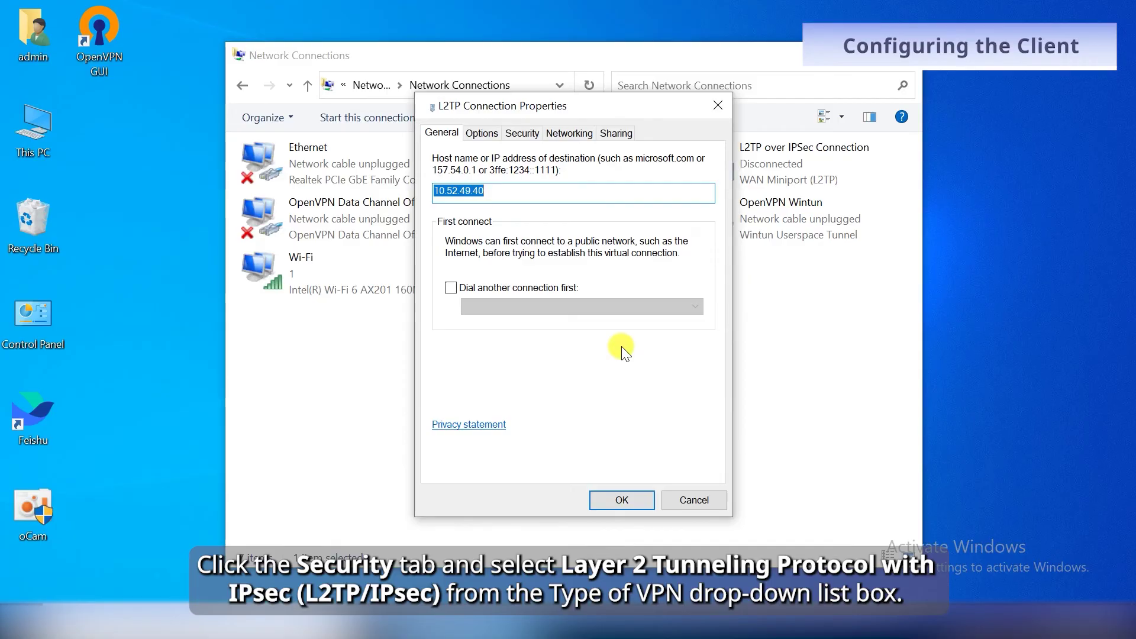
click(523, 133)
click(587, 169)
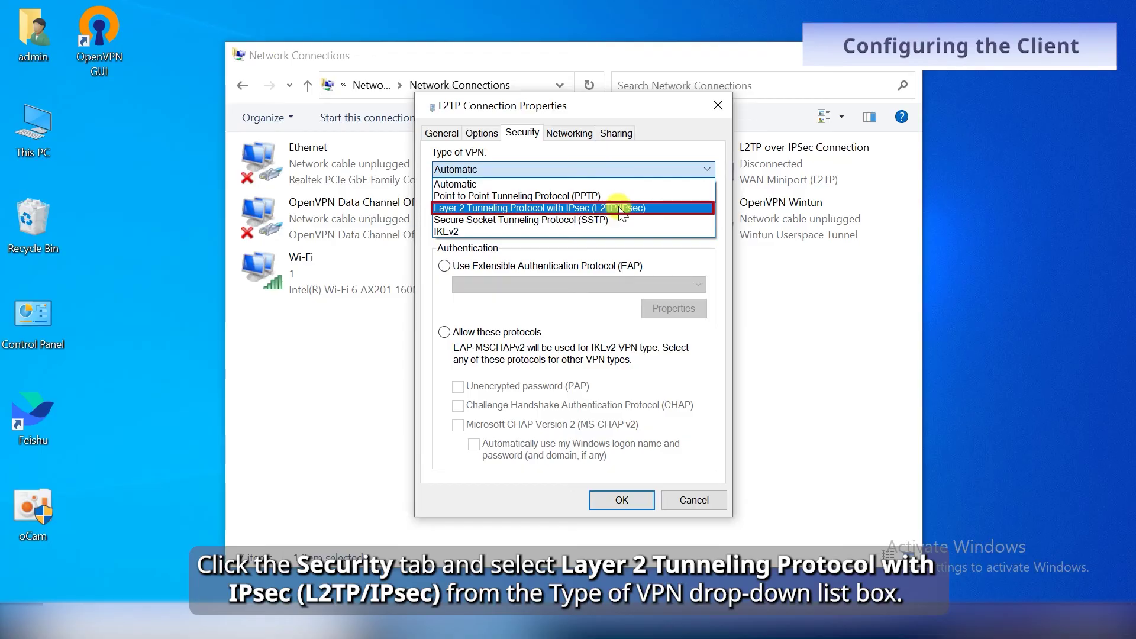
click(619, 208)
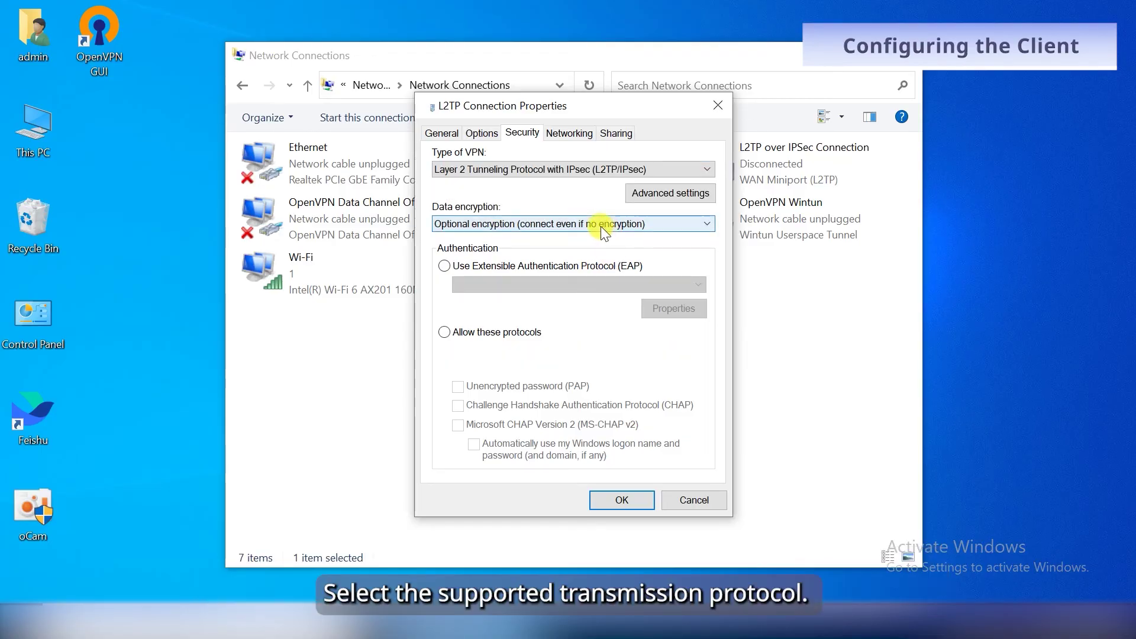
click(600, 224)
click(618, 501)
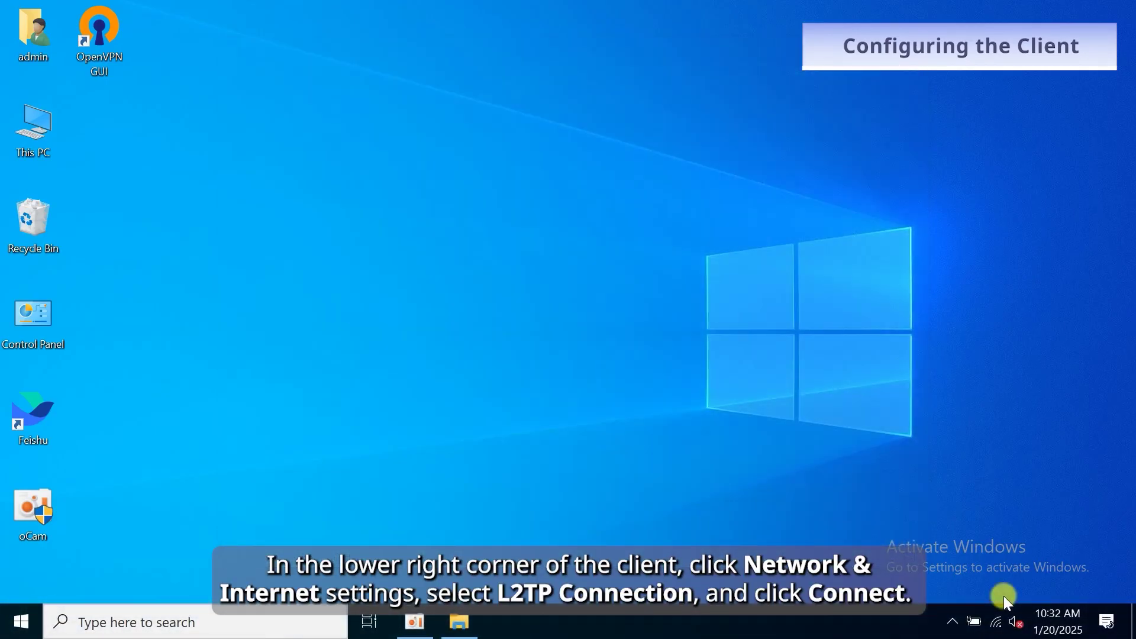
Dial L2TP Connection from the network tray and sign in with the user1 VPN account.
click(996, 622)
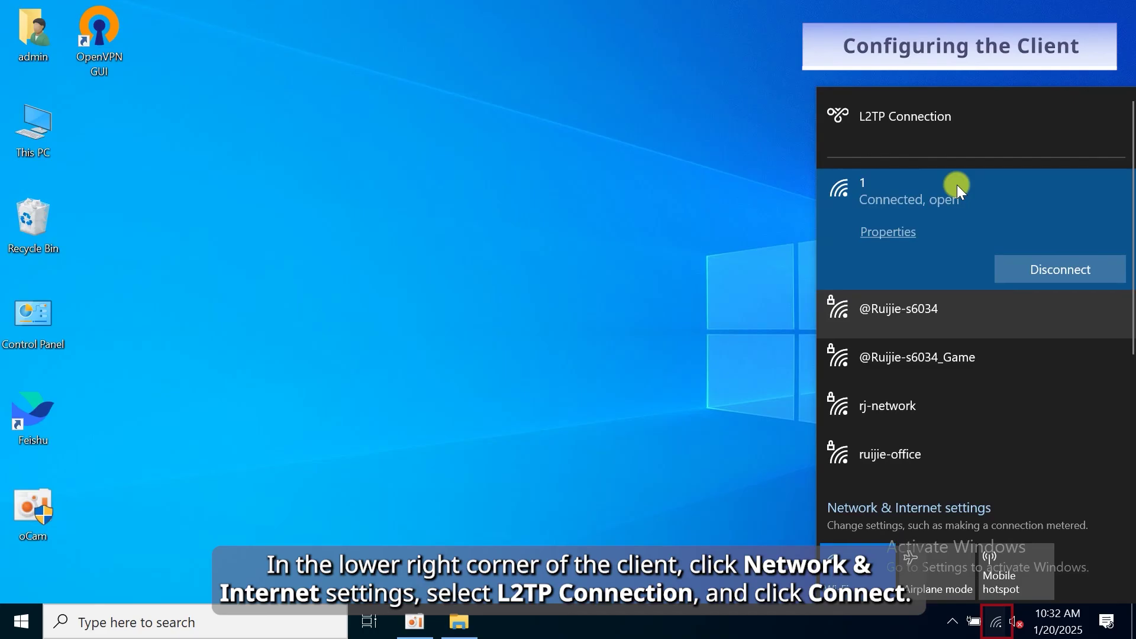
click(925, 121)
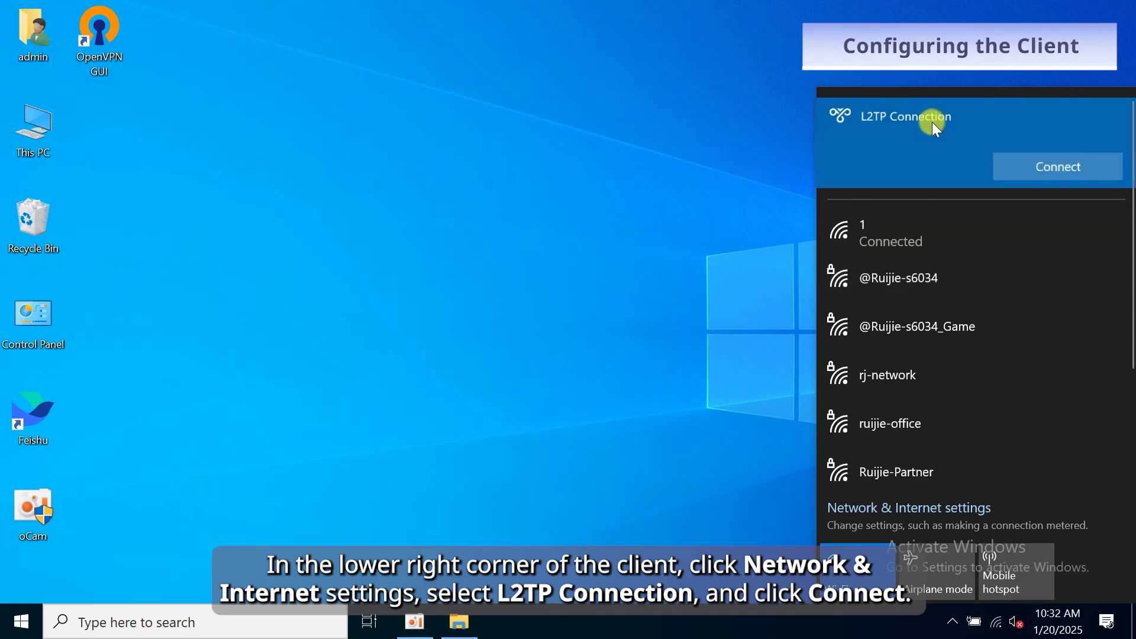
click(1049, 171)
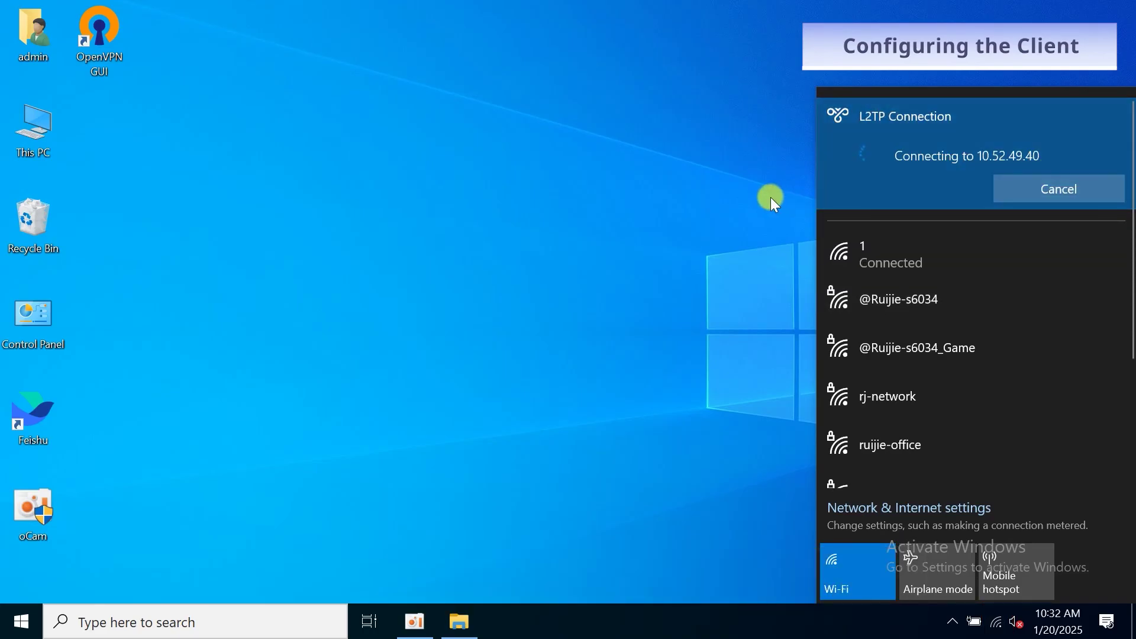
text(user1)
key(Tab)
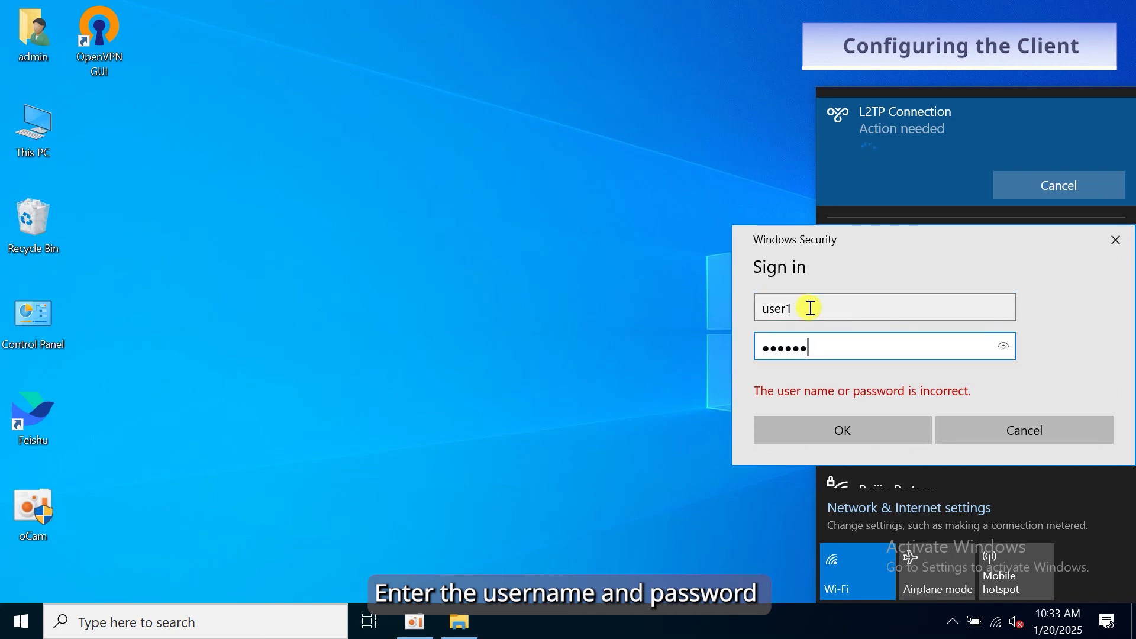
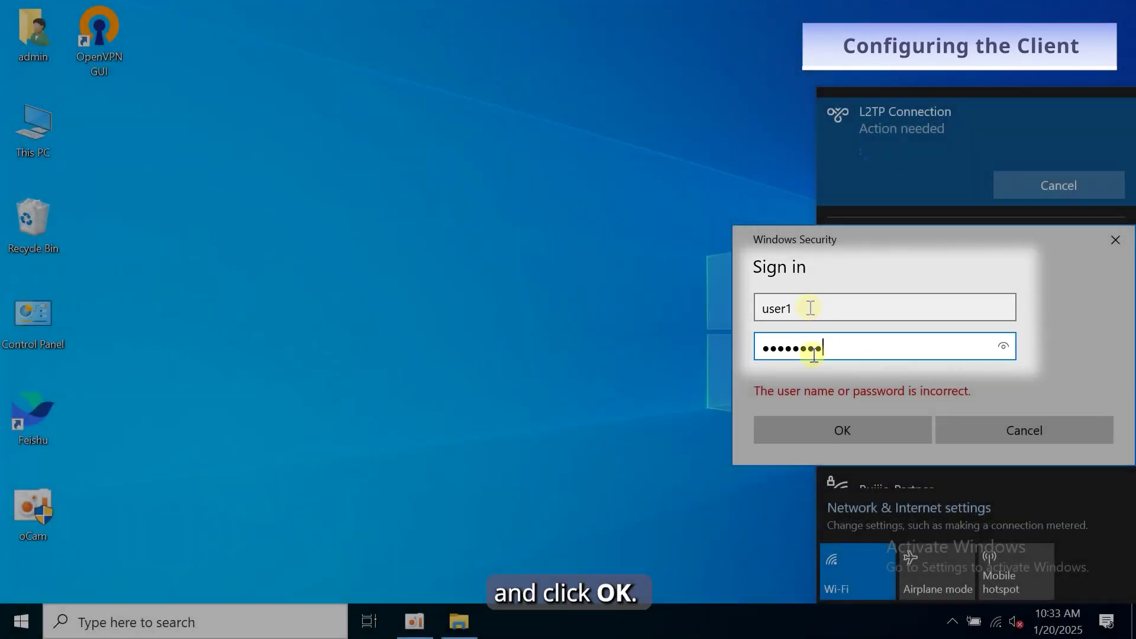
click(844, 433)
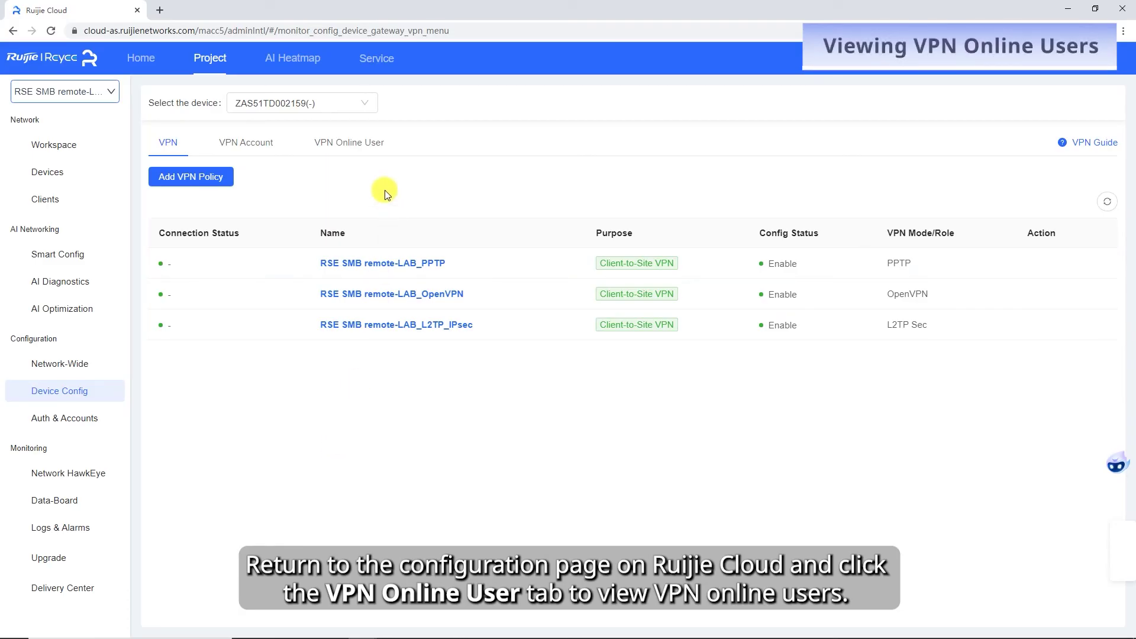
Show the VPN online users list with the connected L2TP user.
click(355, 142)
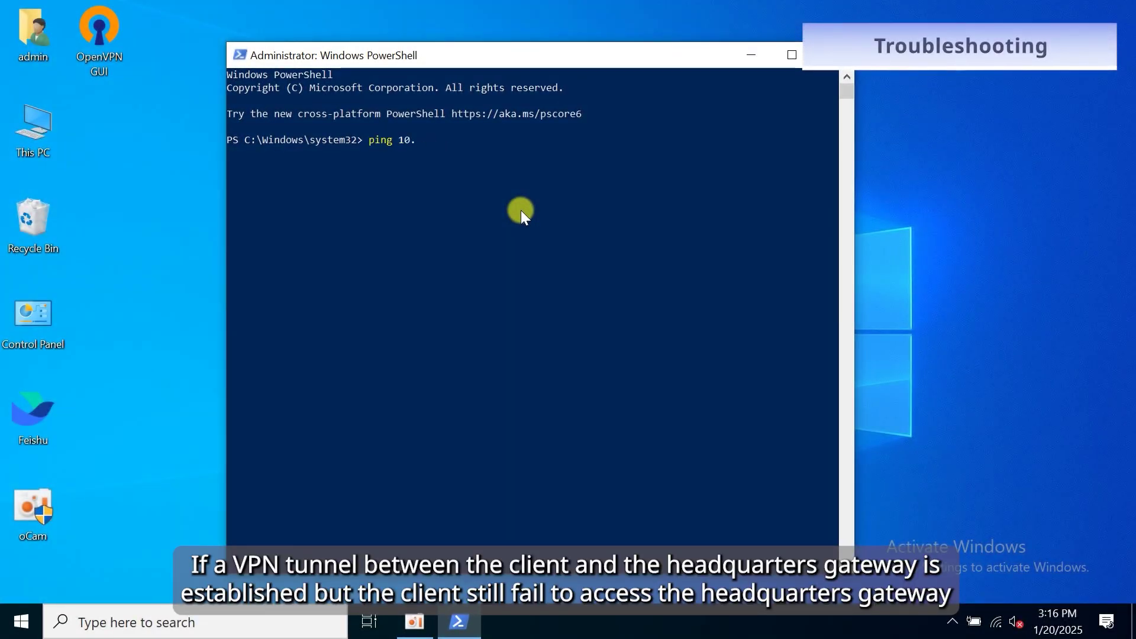
text(70.17.1)
Run ping 10.70.17.1 against the virtual server address.
key(Return)
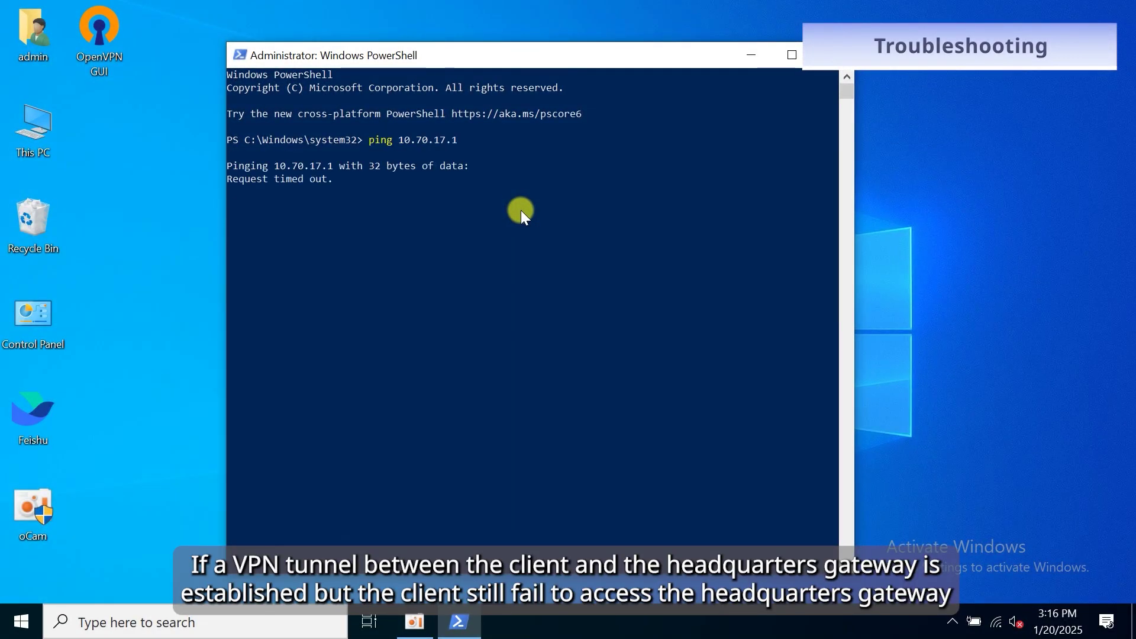
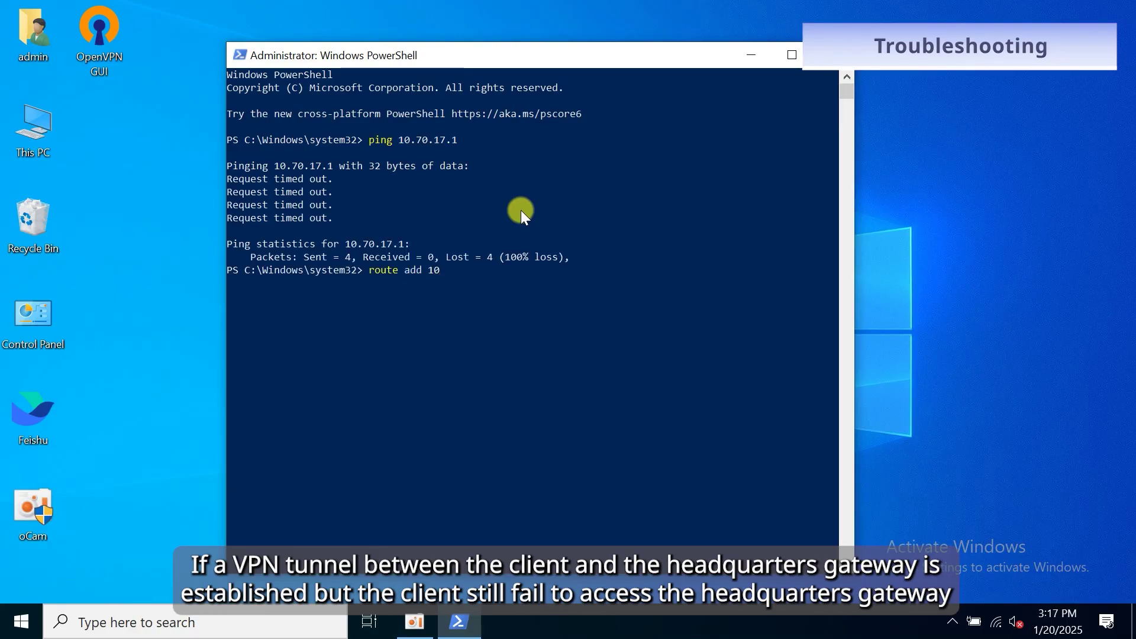
text(10.70.17.0 mask 255.255.255)
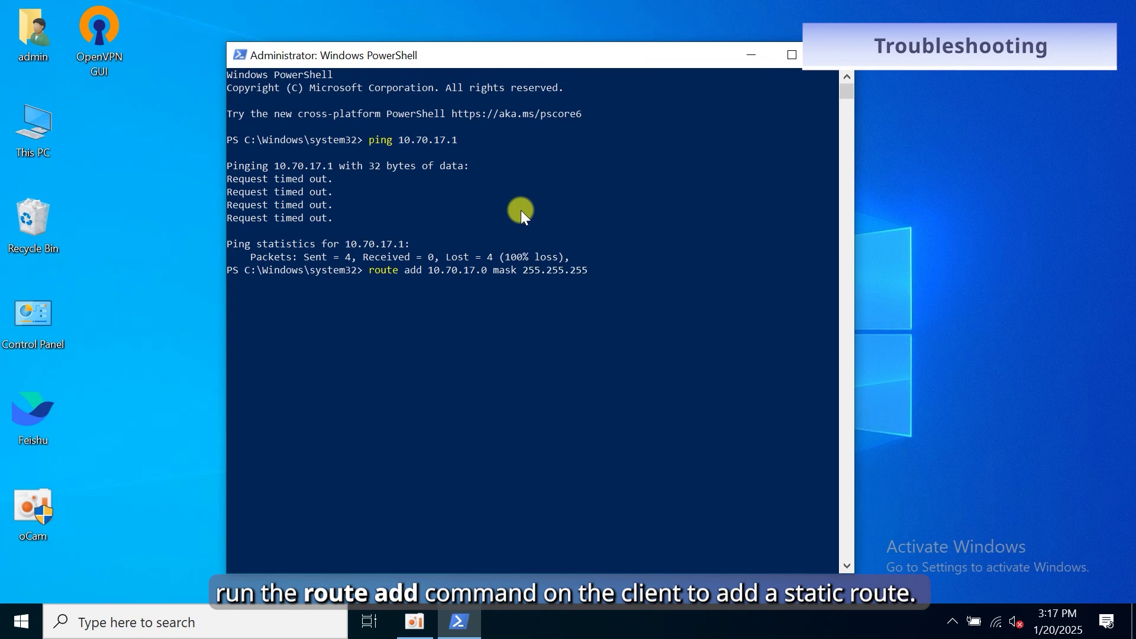
text(.0 192.168.110.1)
Add a static route to 10.70.17.0 mask 255.255.255.0 via 192.168.110.1, reporting OK.
key(Return)
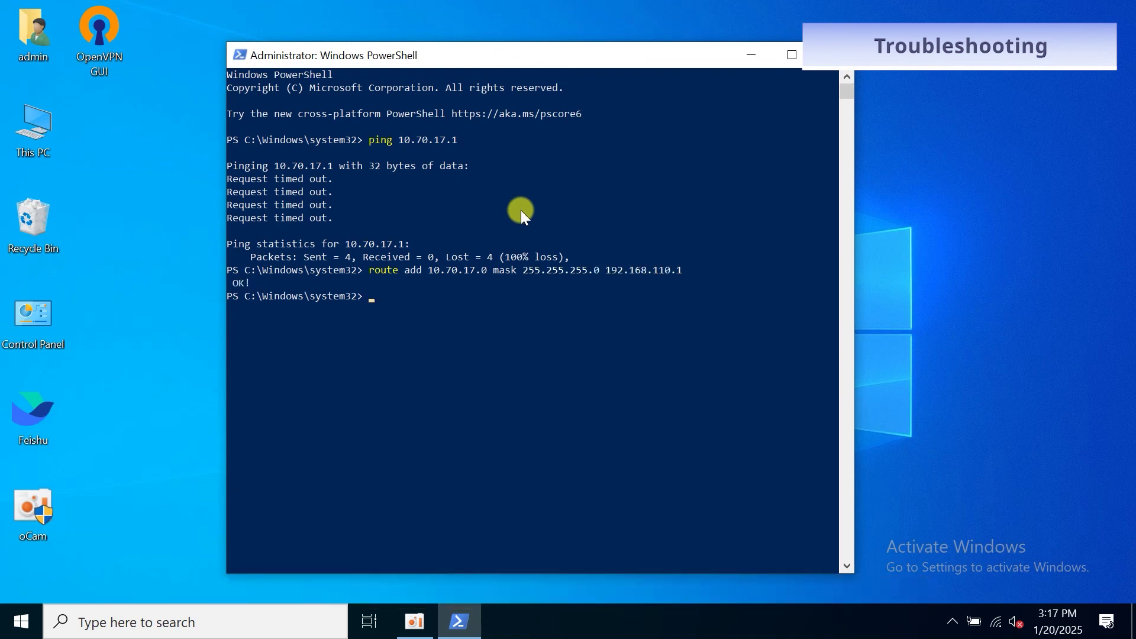